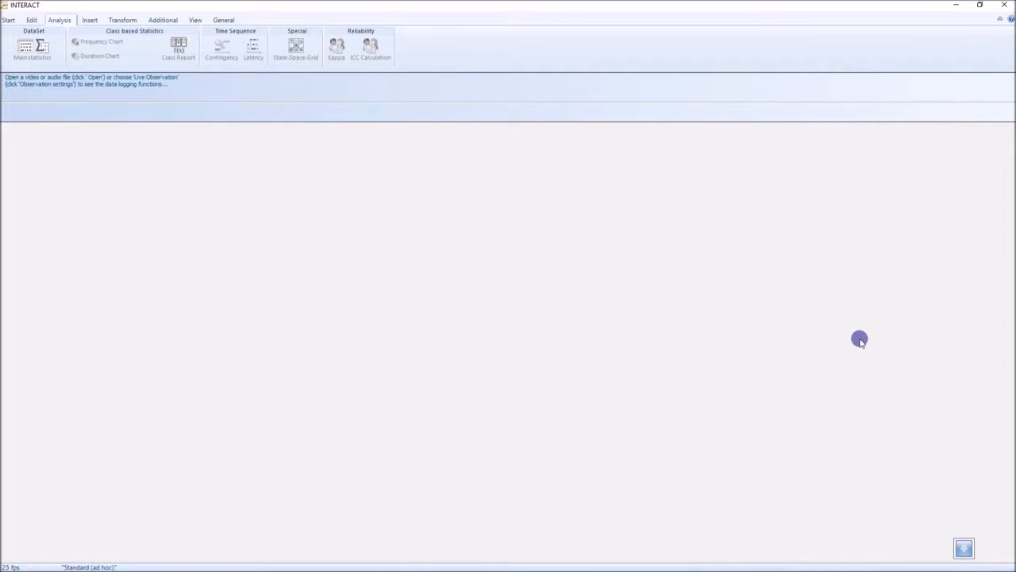
Step: Open the demo example file for multi purpose analysis
left_click(7, 21)
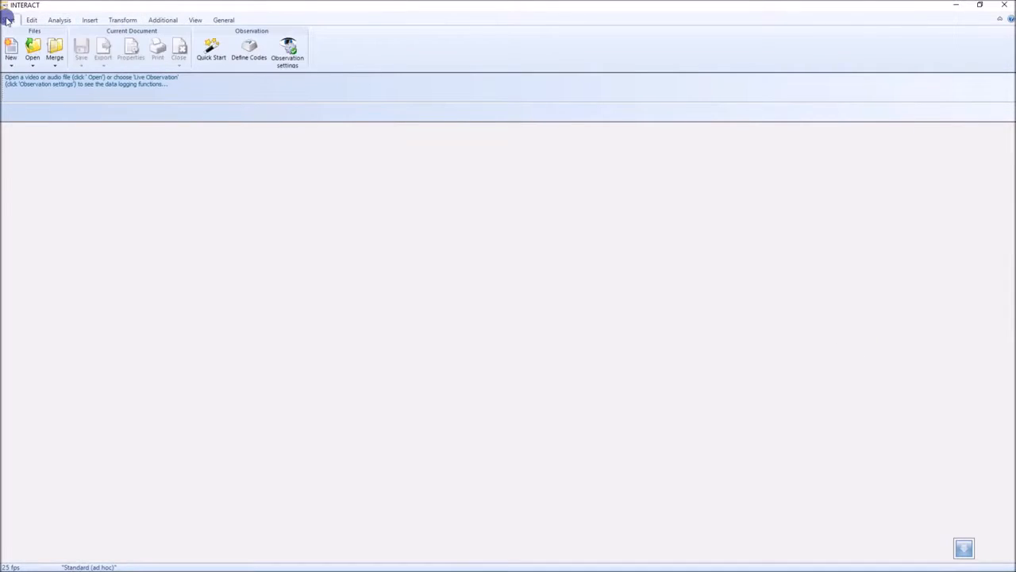
left_click(32, 64)
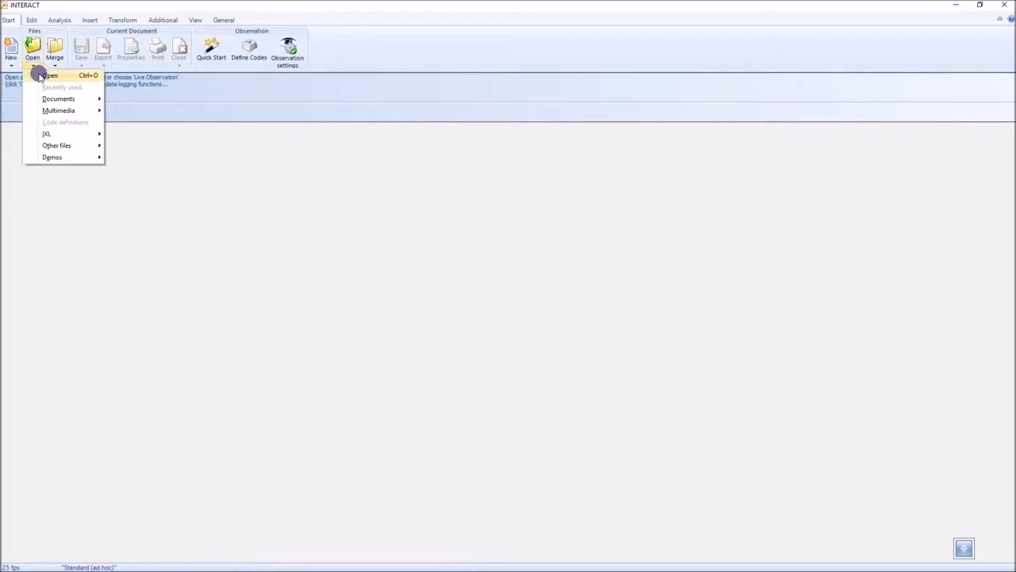
mouse_move(82, 161)
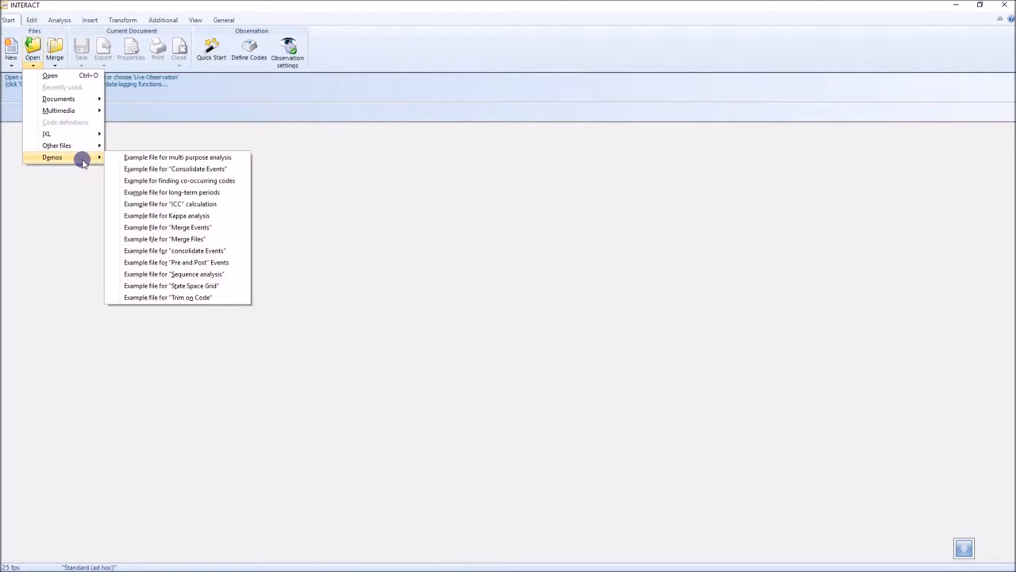
left_click(165, 158)
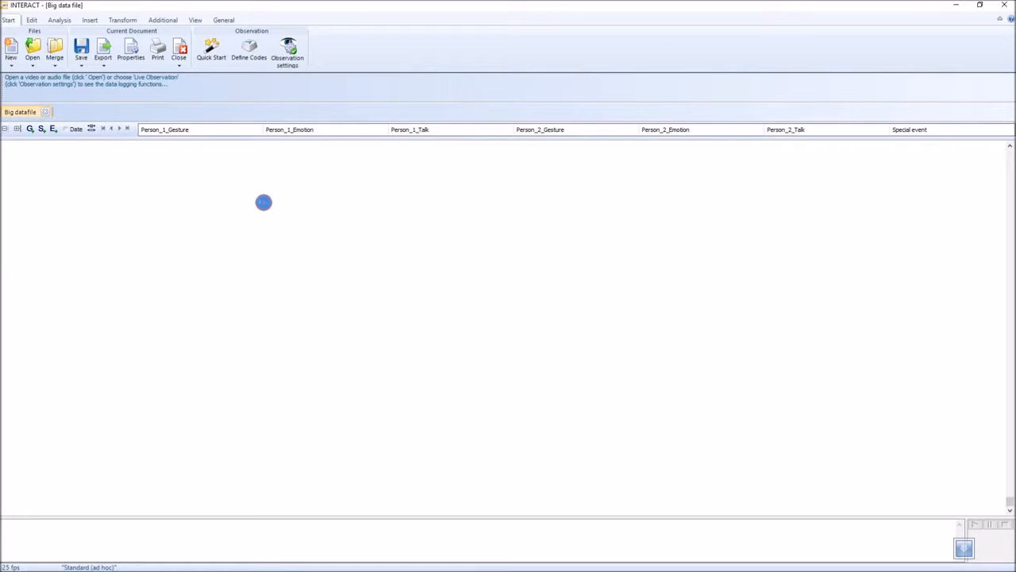
Step: Look at the Person_1 gesture, emotion and talk class columns, and collapse the data file to its group and session sets
left_click(190, 132)
left_click(298, 133)
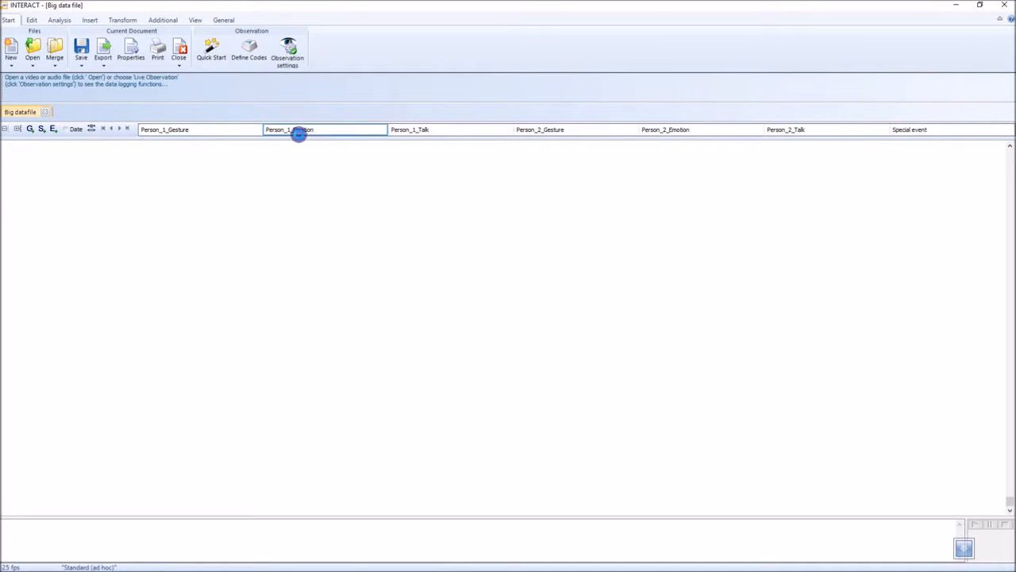
left_click(409, 134)
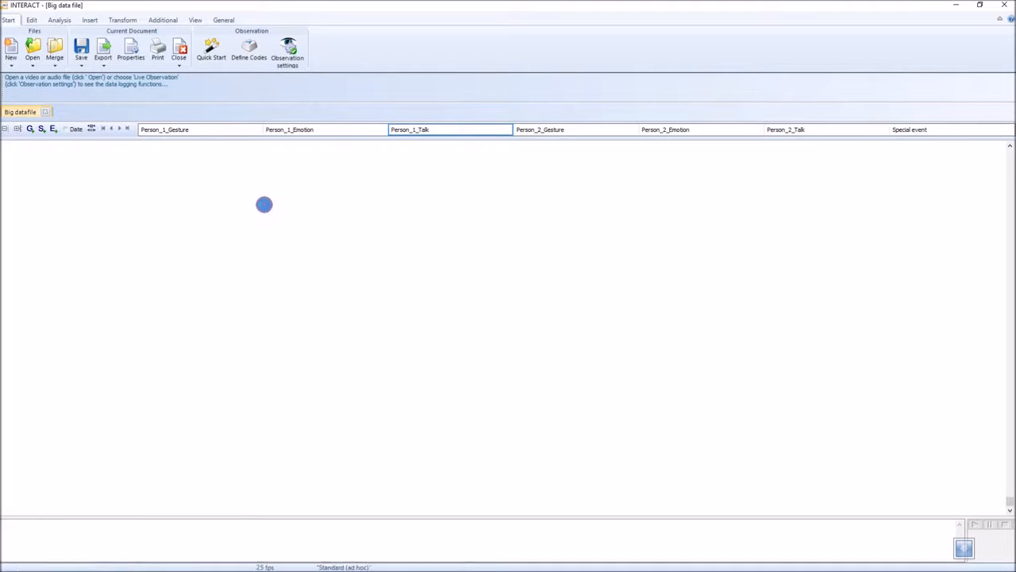
left_click(6, 131)
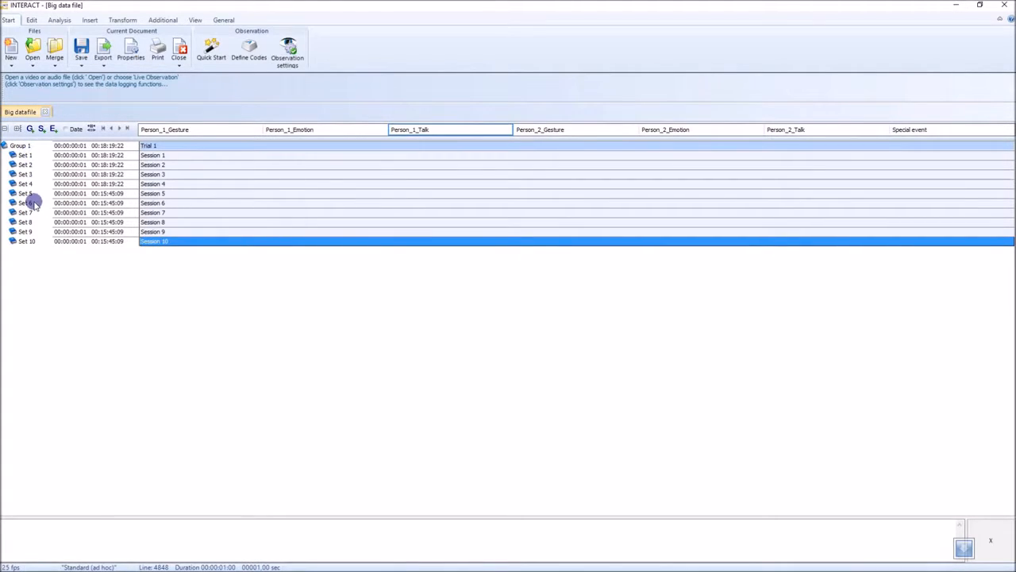
Step: Expand Session 4 to look at its coded events and collapse the set again
double_click(187, 186)
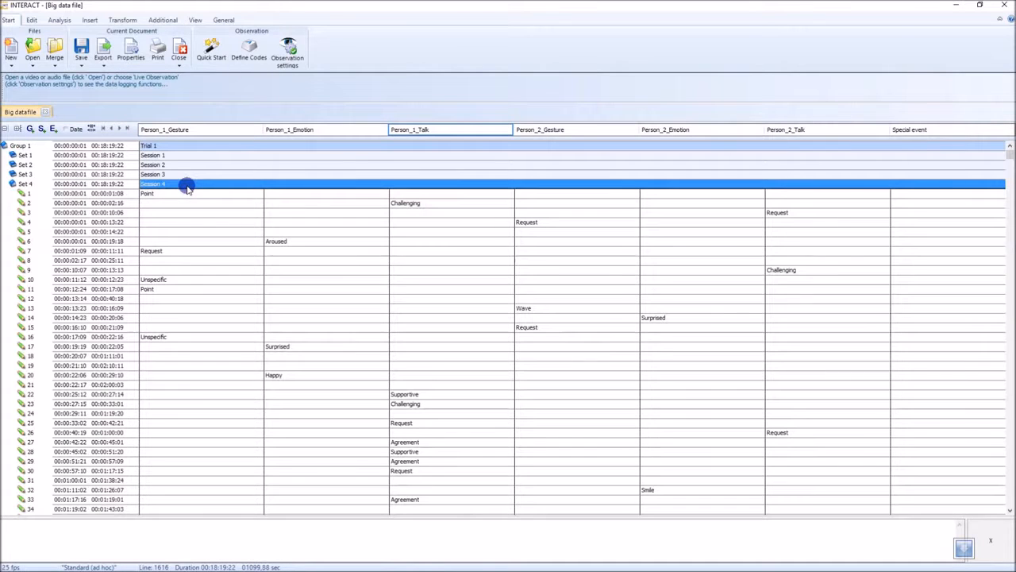
left_click(187, 187)
double_click(134, 185)
double_click(134, 185)
double_click(133, 185)
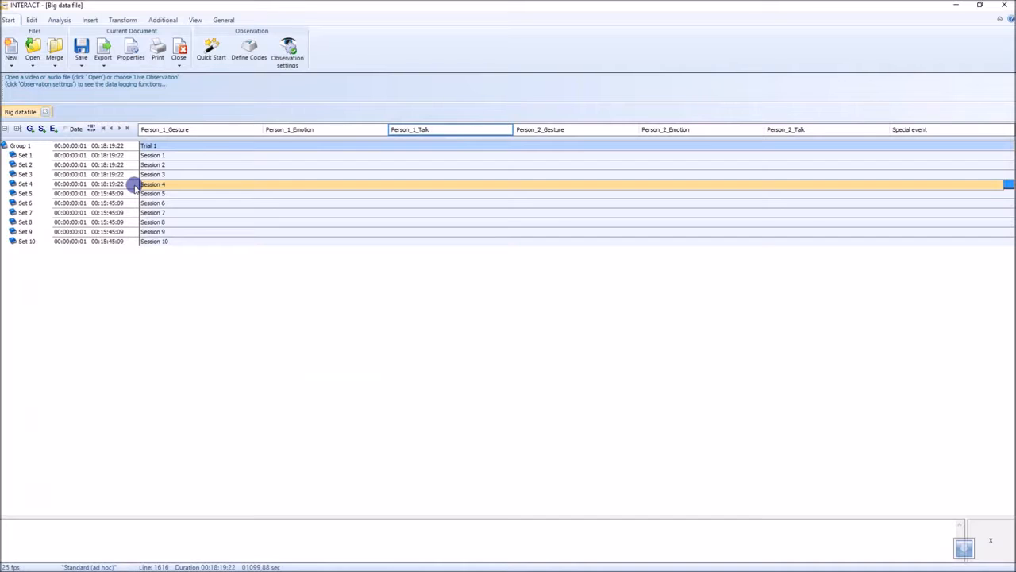
double_click(135, 187)
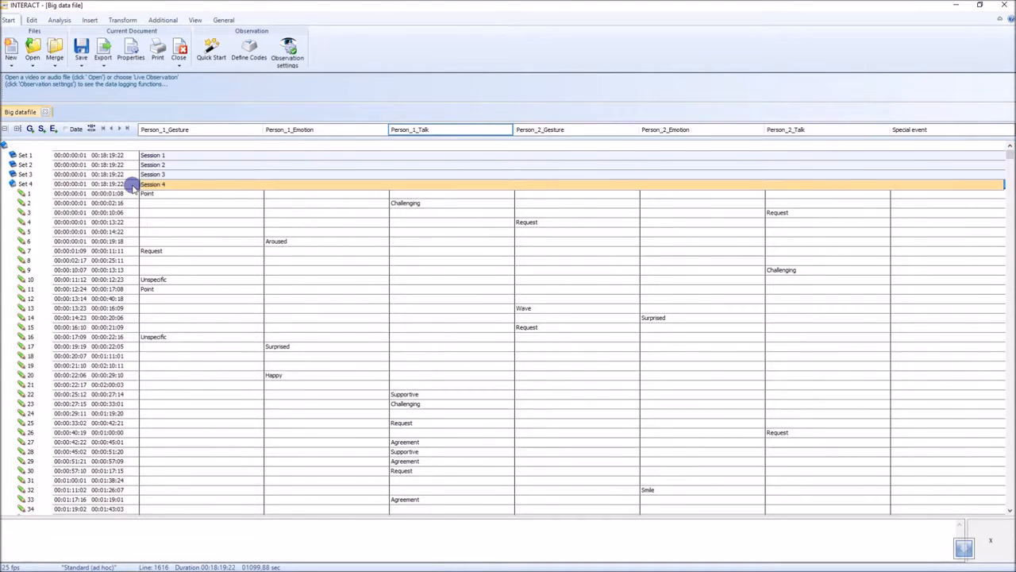
double_click(135, 187)
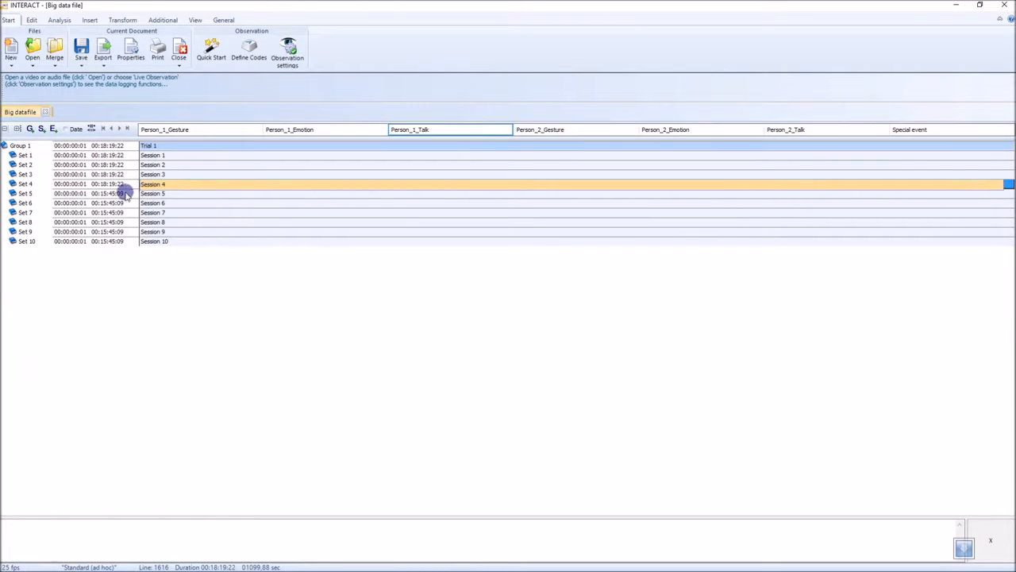
Step: Run Main statistics with all codes for DataSet 4 "Session 4" to show its time line chart
left_click(60, 20)
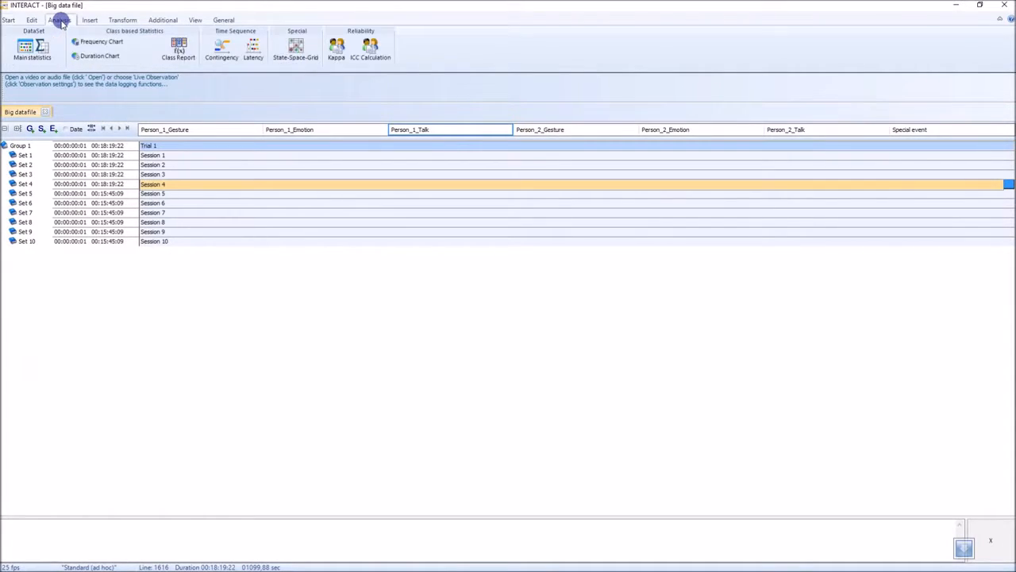
left_click(30, 50)
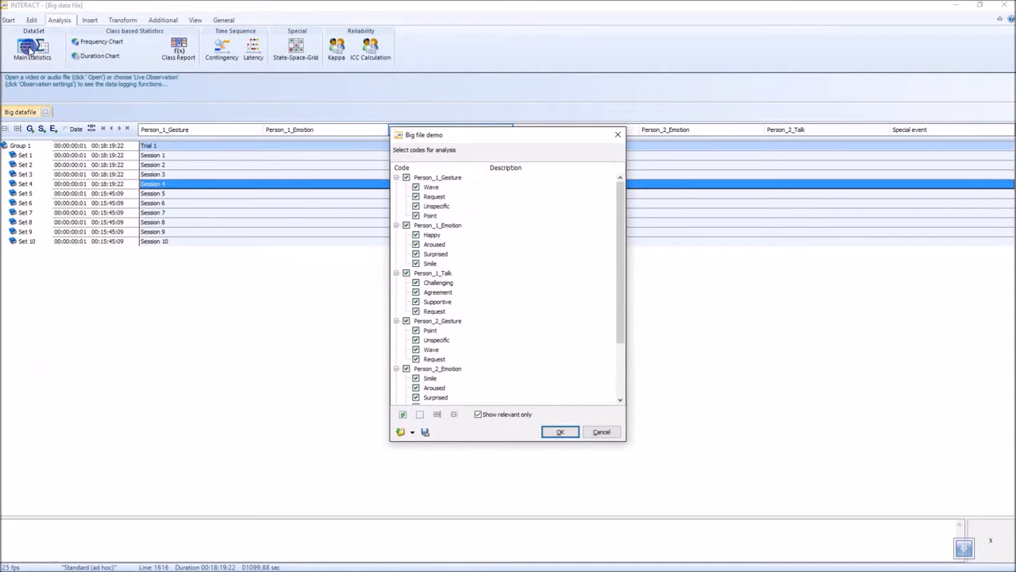
left_click(561, 433)
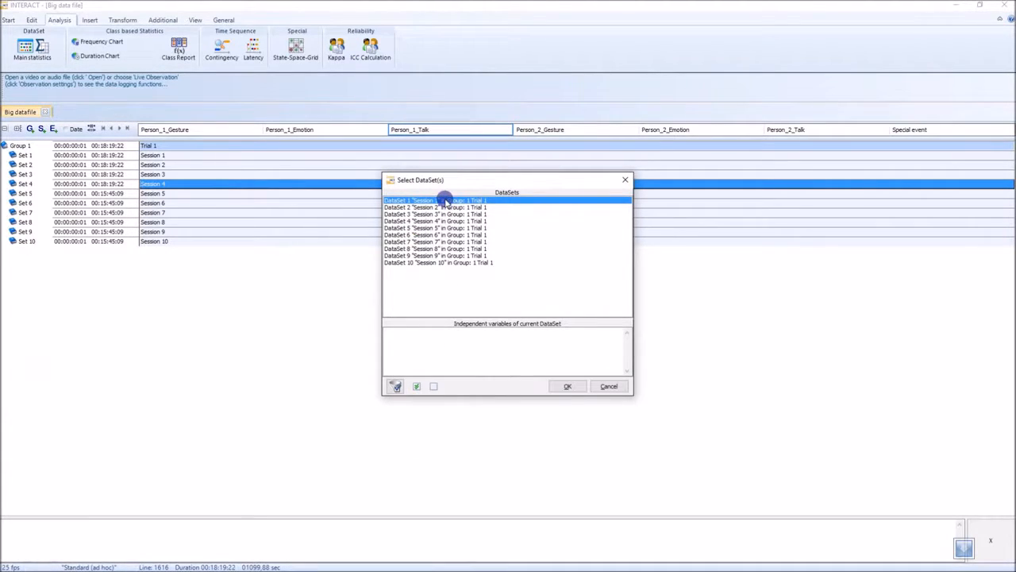
left_click(443, 242)
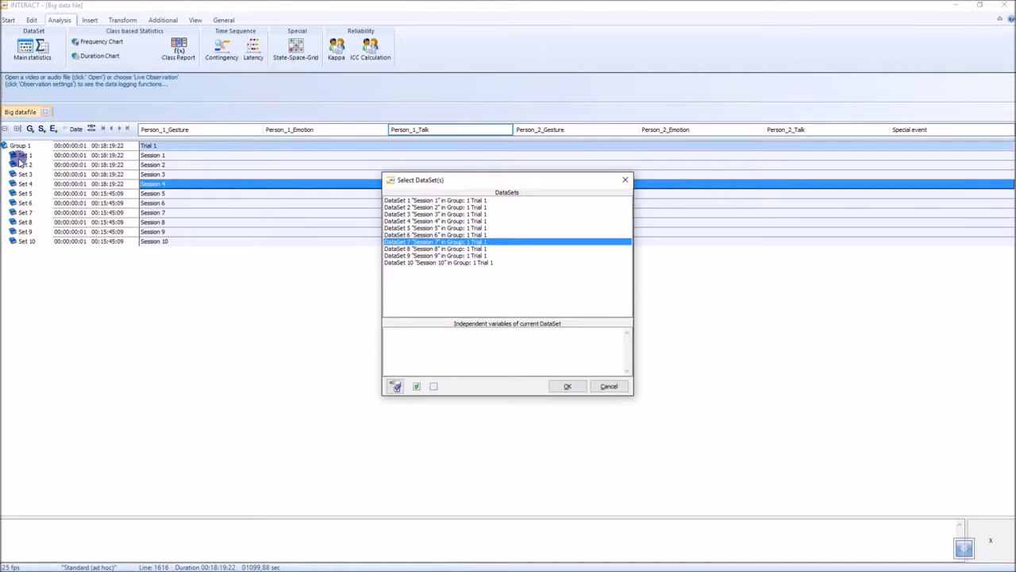
left_click(435, 221)
left_click(574, 386)
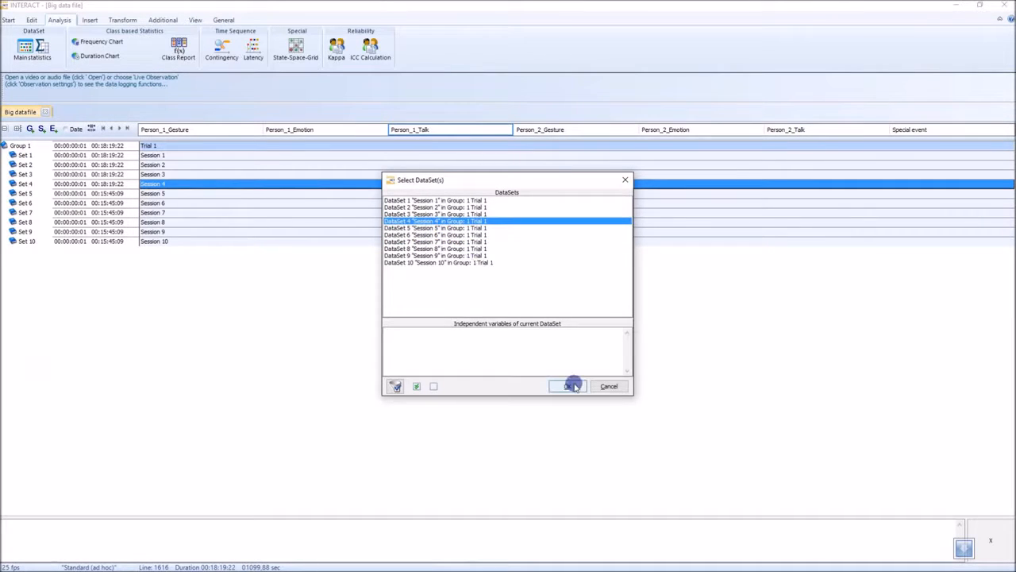
left_click(573, 386)
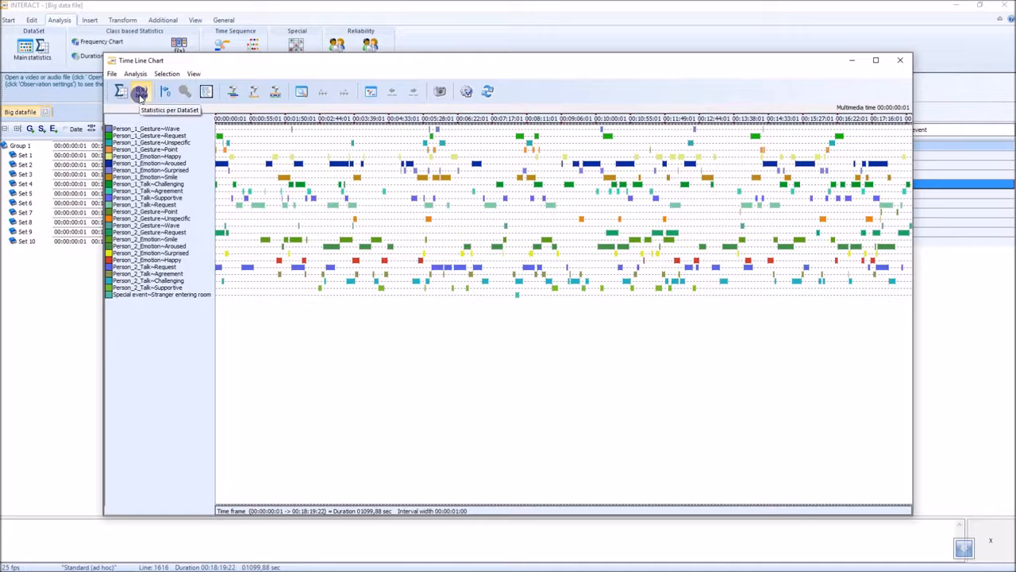
Step: Review the Statistics per DataSet report for Session 4, and close the report and its time line chart
left_click(140, 93)
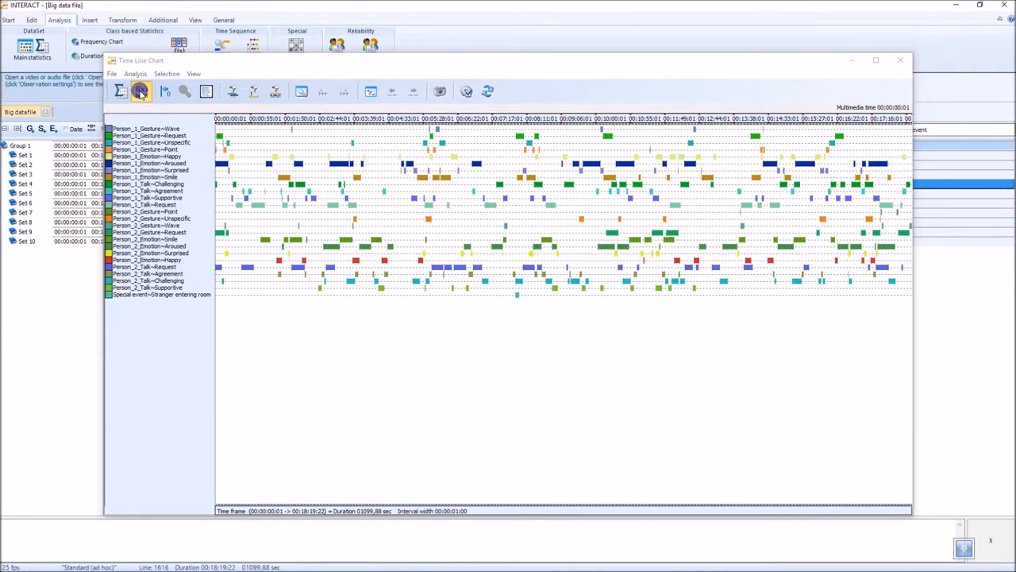
left_click_drag(318, 36, 257, 35)
left_click_drag(860, 426, 953, 542)
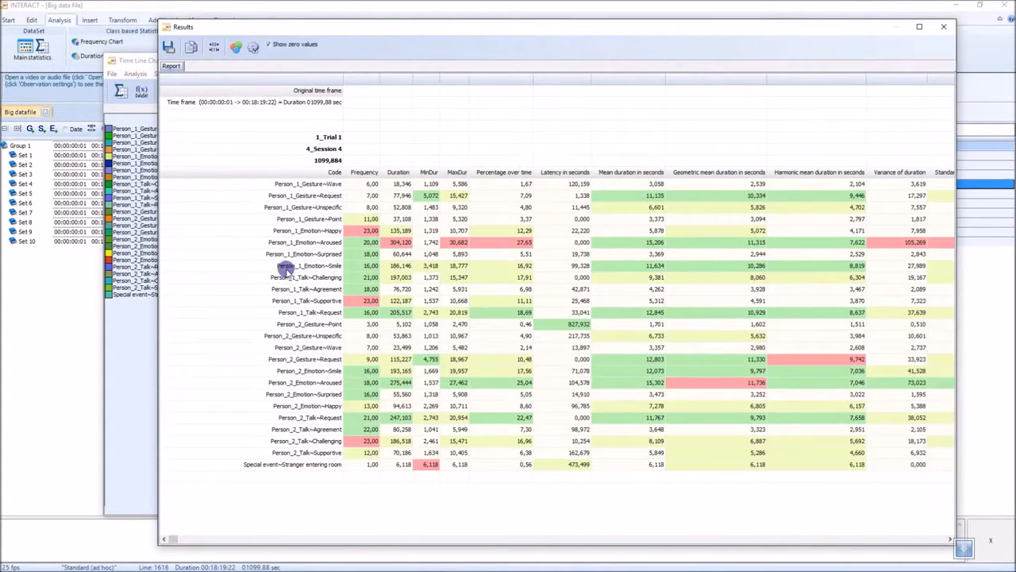
left_click(369, 267)
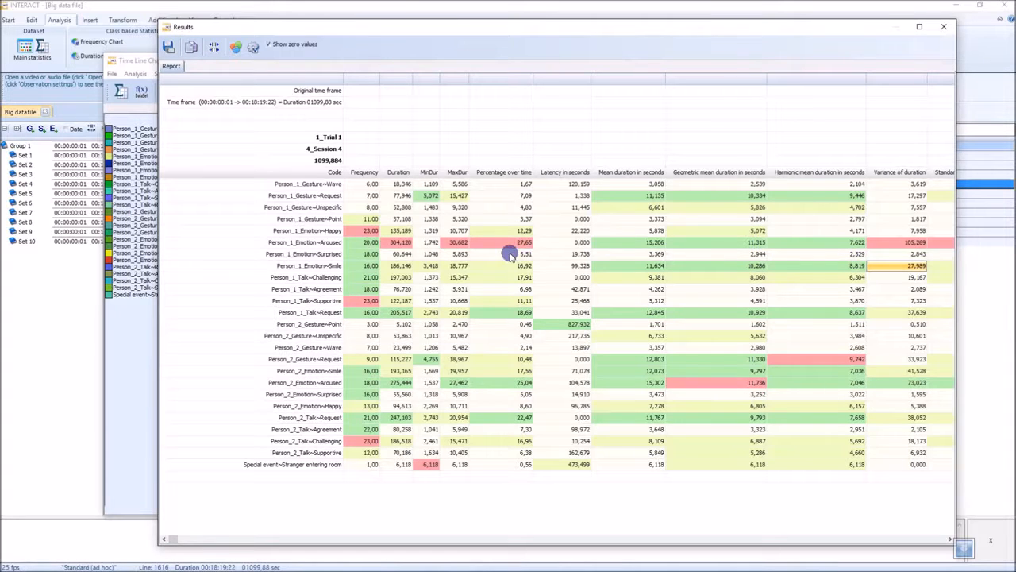
double_click(167, 30)
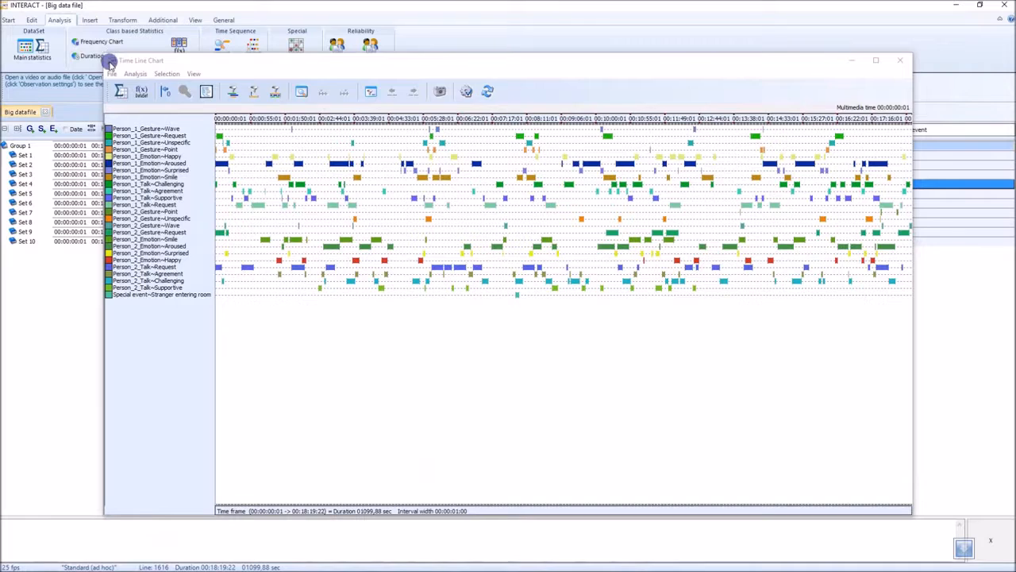
double_click(110, 63)
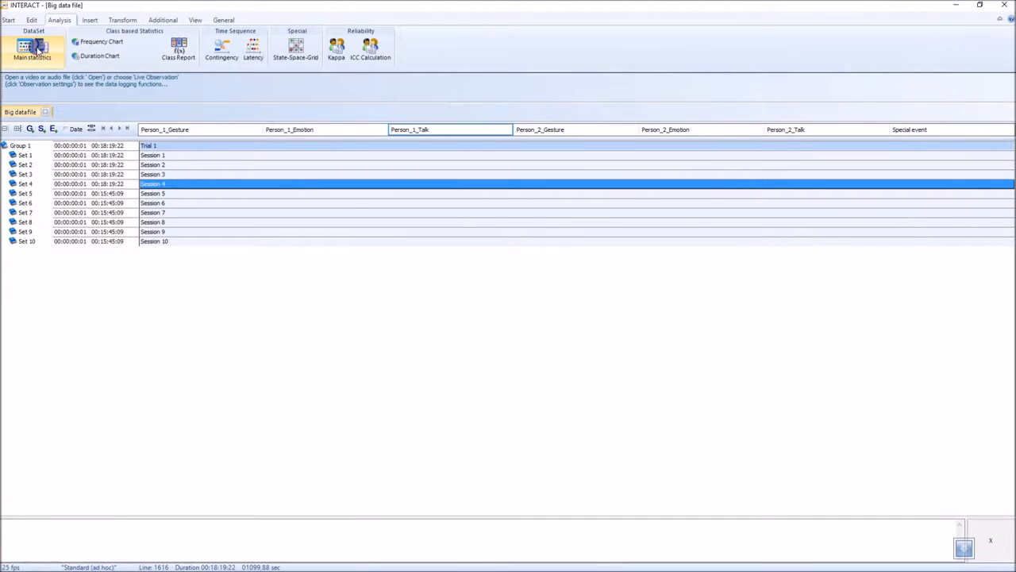
Step: Run Main statistics with all codes for all ten DataSets, Session 1 to Session 10
left_click(33, 49)
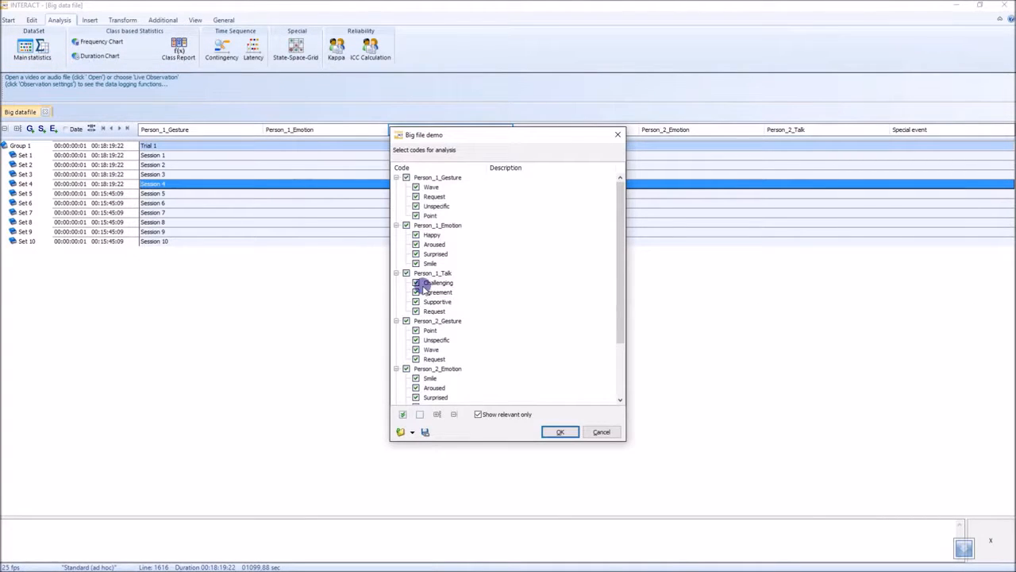
left_click(558, 431)
left_click_drag(453, 199, 458, 272)
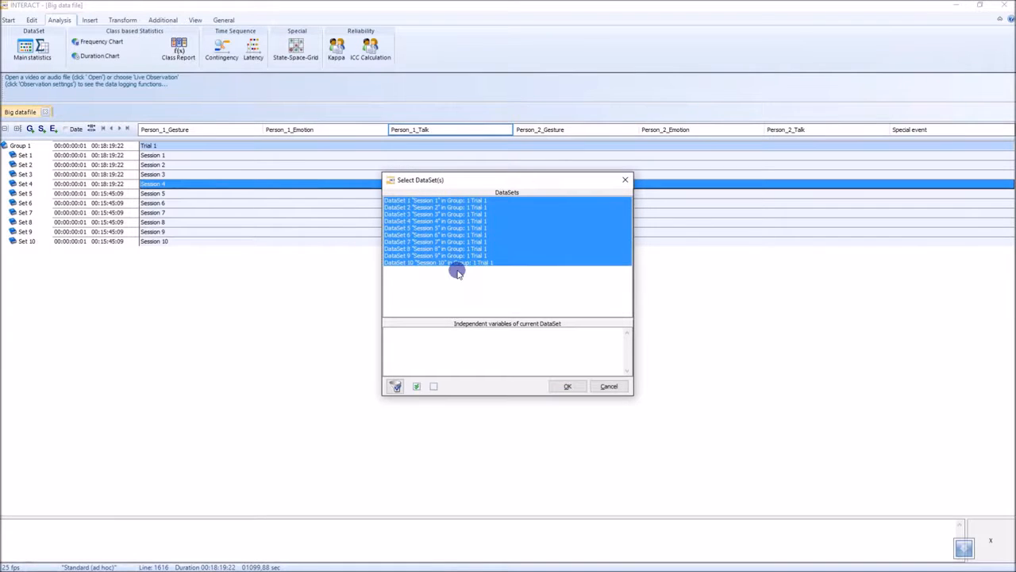
left_click(568, 386)
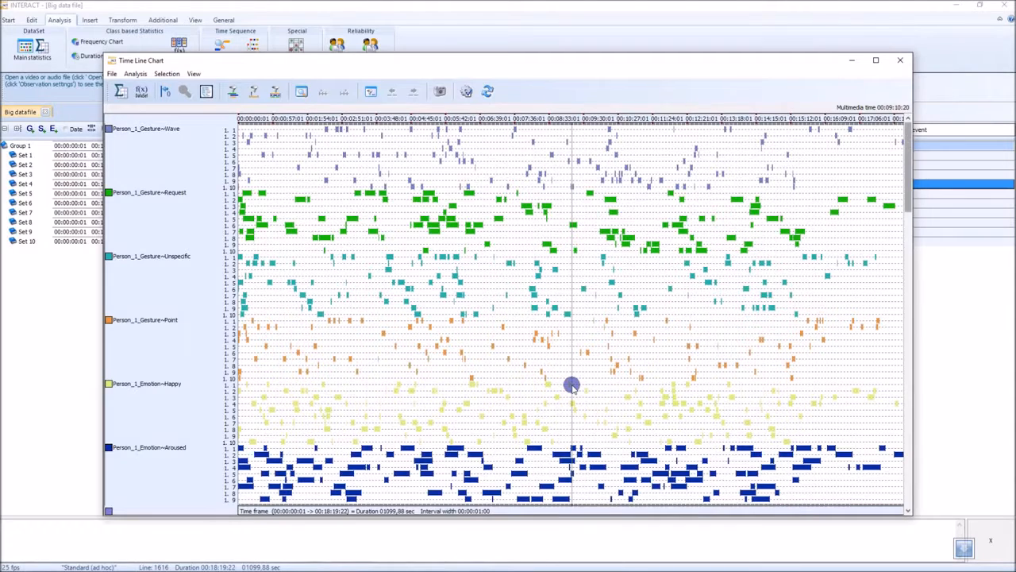
Step: Generate the Statistics per DataSet report for all ten sessions and reposition the results window
left_click_drag(412, 309, 240, 179)
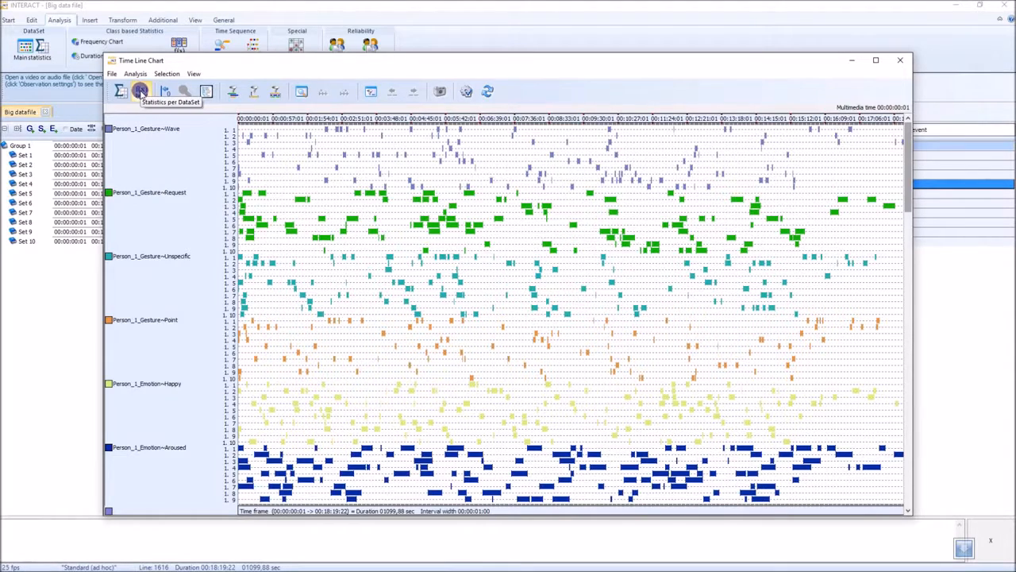
left_click(139, 91)
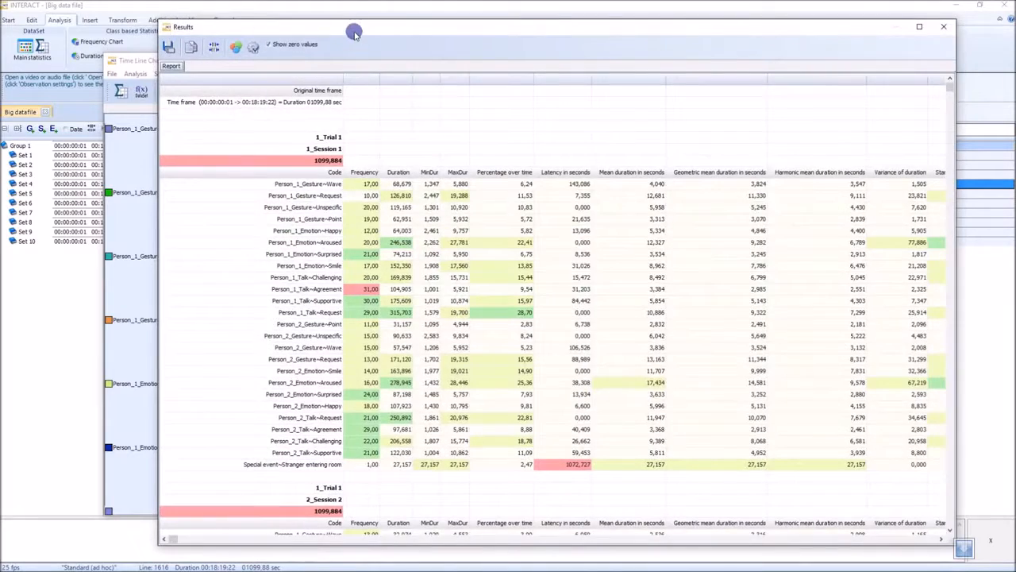
left_click_drag(355, 29, 306, 17)
Step: Examine the per-session result blocks for Session 1 and Session 2 in the report
left_click_drag(274, 125, 283, 450)
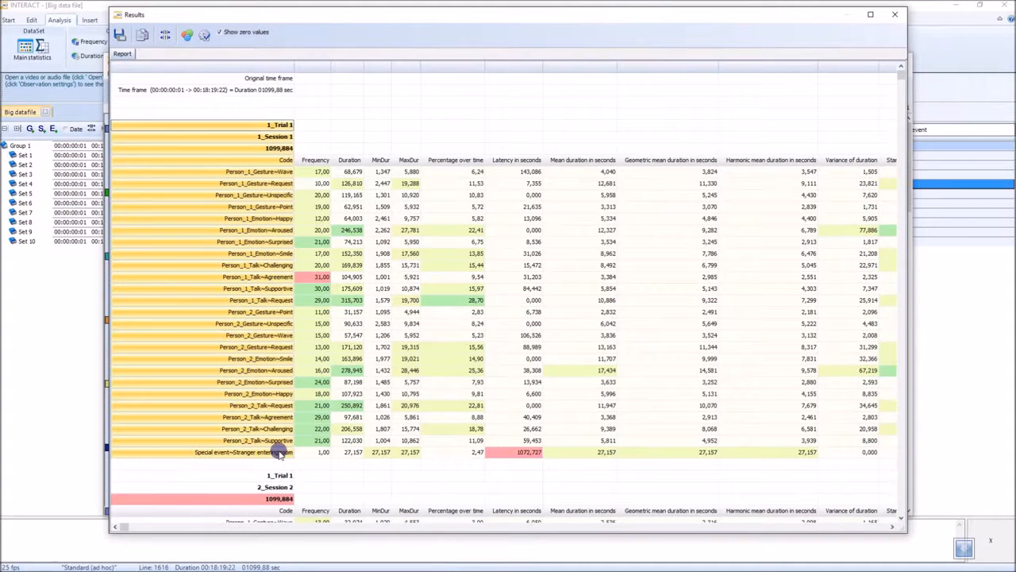
left_click(287, 161)
left_click(286, 230)
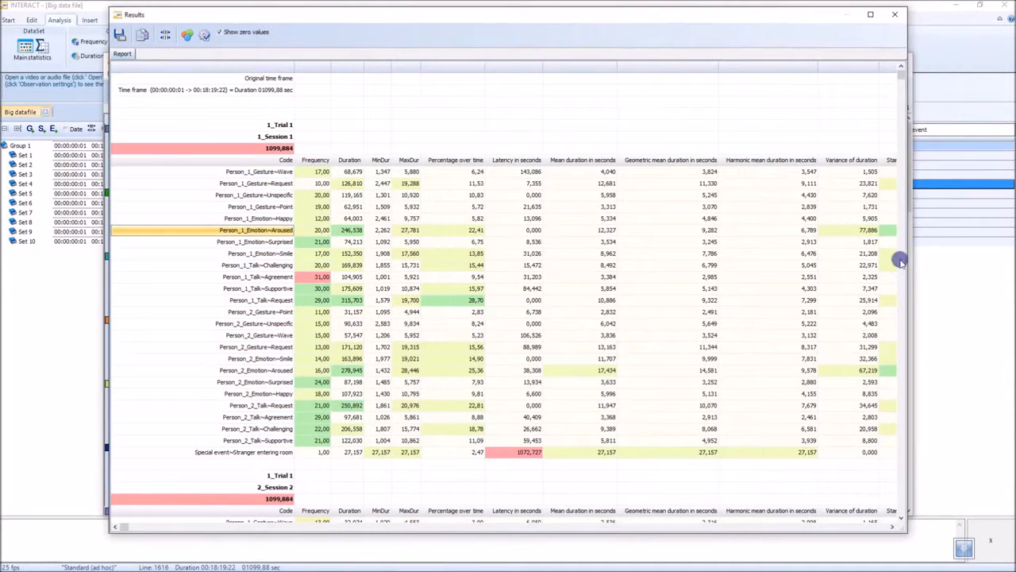
left_click(900, 516)
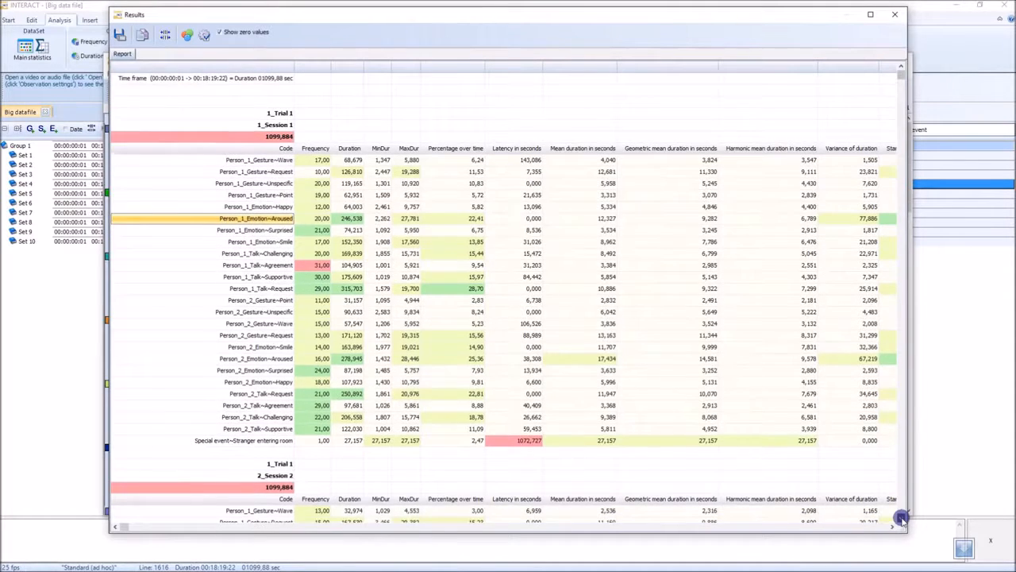
left_click(900, 516)
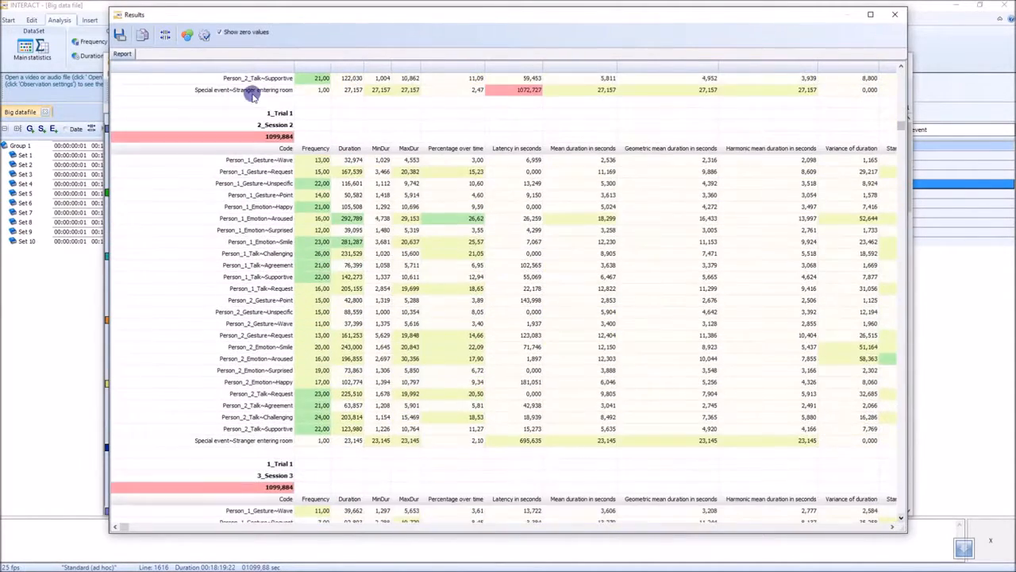
left_click(278, 126)
left_click_drag(278, 125, 297, 428)
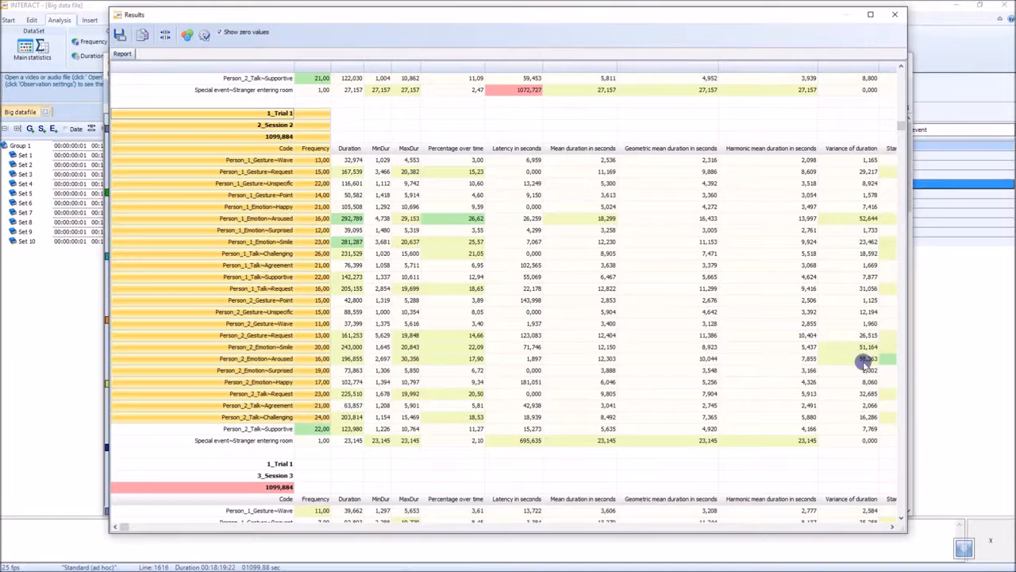
left_click(182, 90)
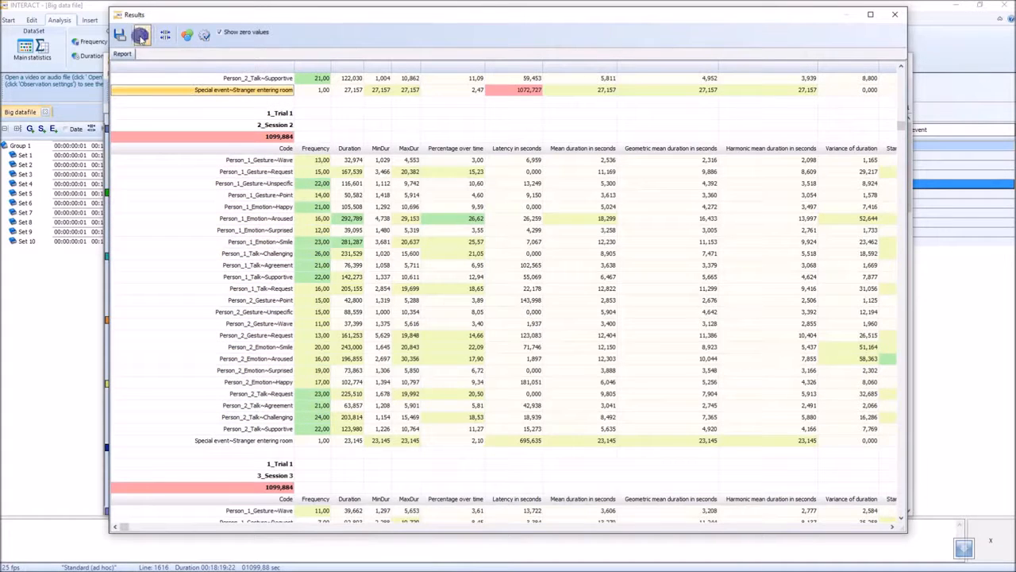
Step: Copy the results report to the clipboard and launch Excel 2013
left_click(141, 39)
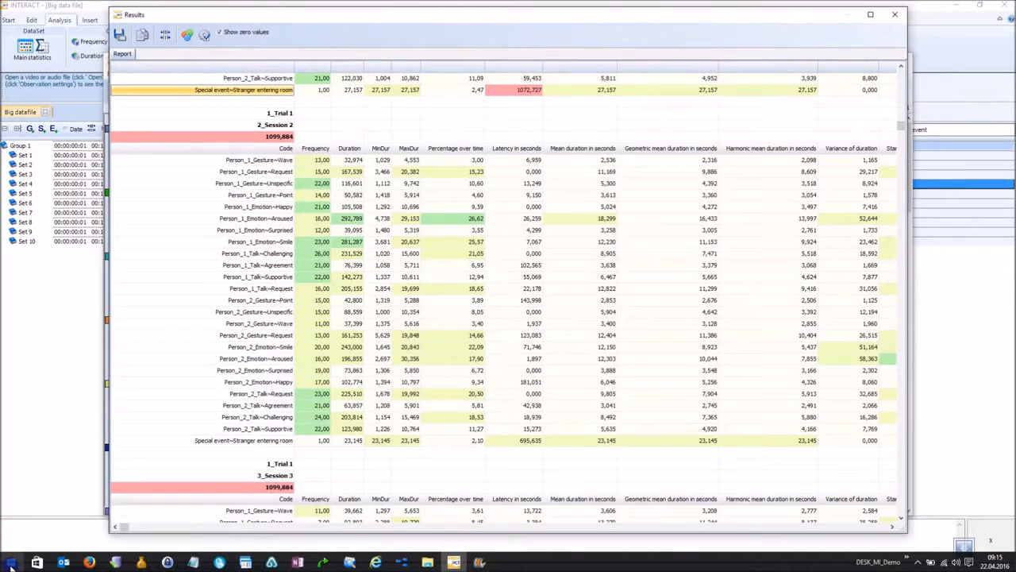
left_click(12, 566)
left_click(405, 391)
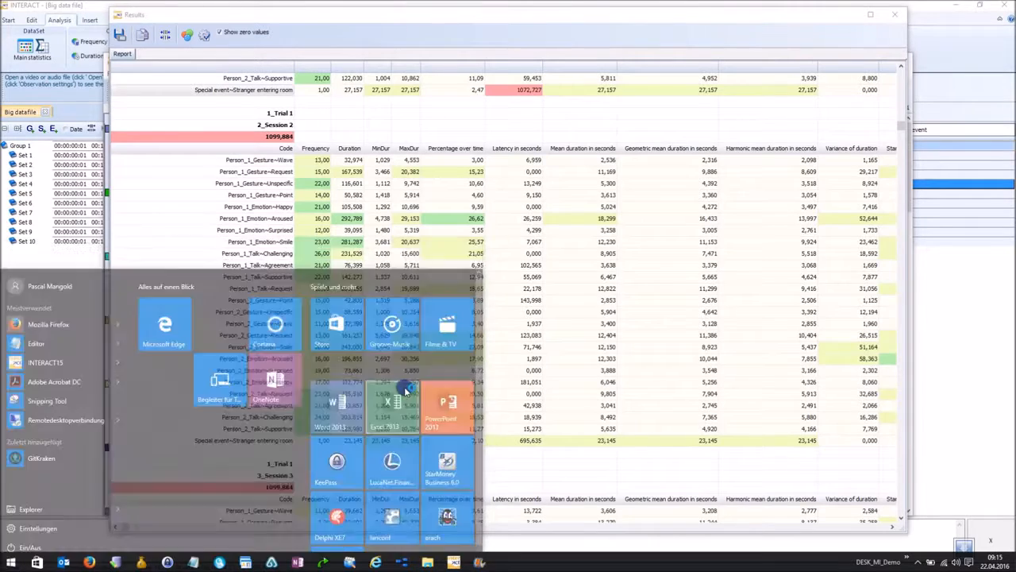
Step: Create a blank workbook, paste the copied statistics report starting at cell A1, and look through the pasted session blocks
left_click(305, 204)
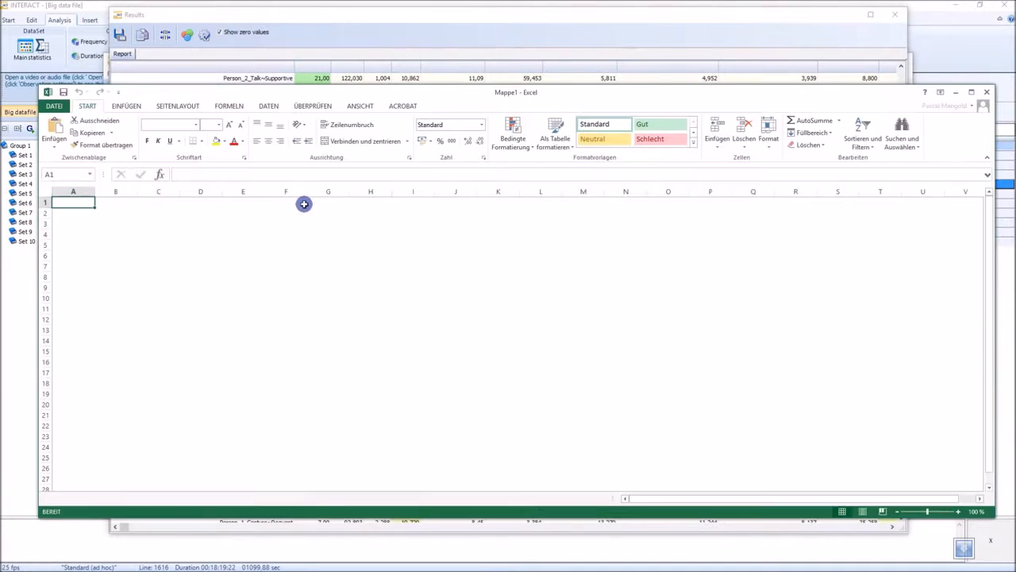
key("ctrl+v")
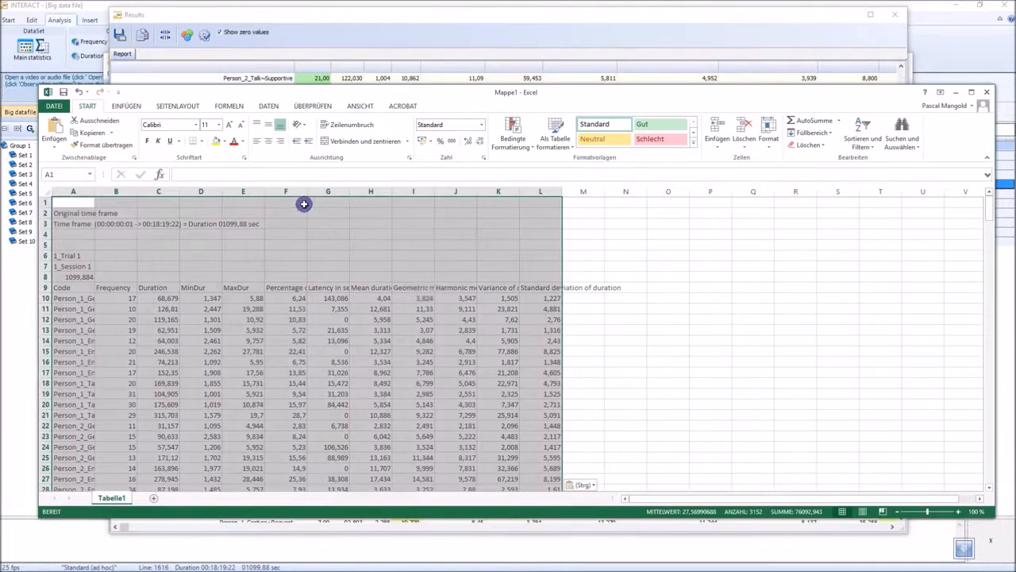
left_click(581, 256)
scroll(581, 429, "down", 9)
scroll(533, 384, "up", 6)
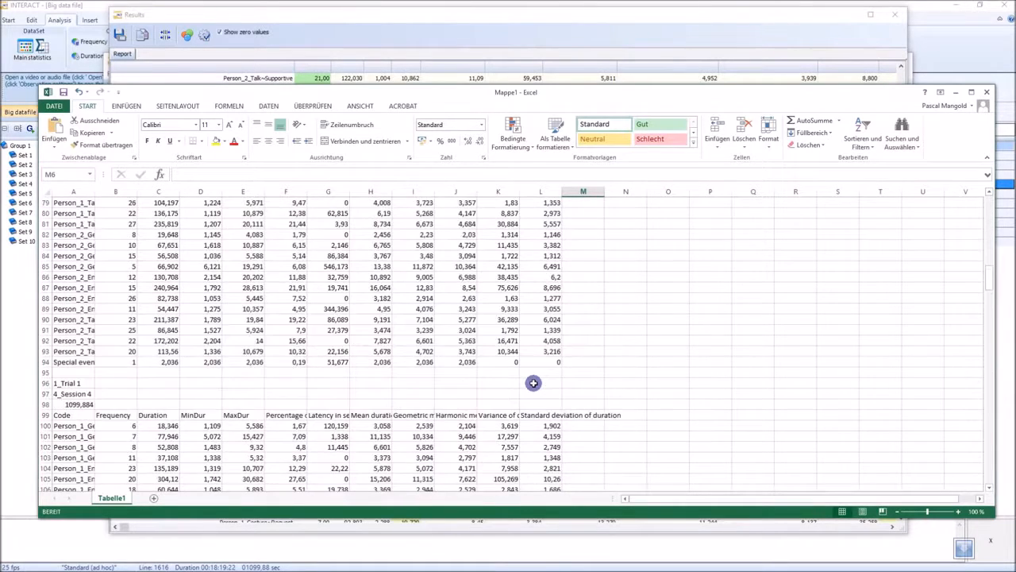
Step: Close the workbook without saving and close the INTERACT report results to return to the Time Line Chart
left_click(987, 92)
left_click(510, 304)
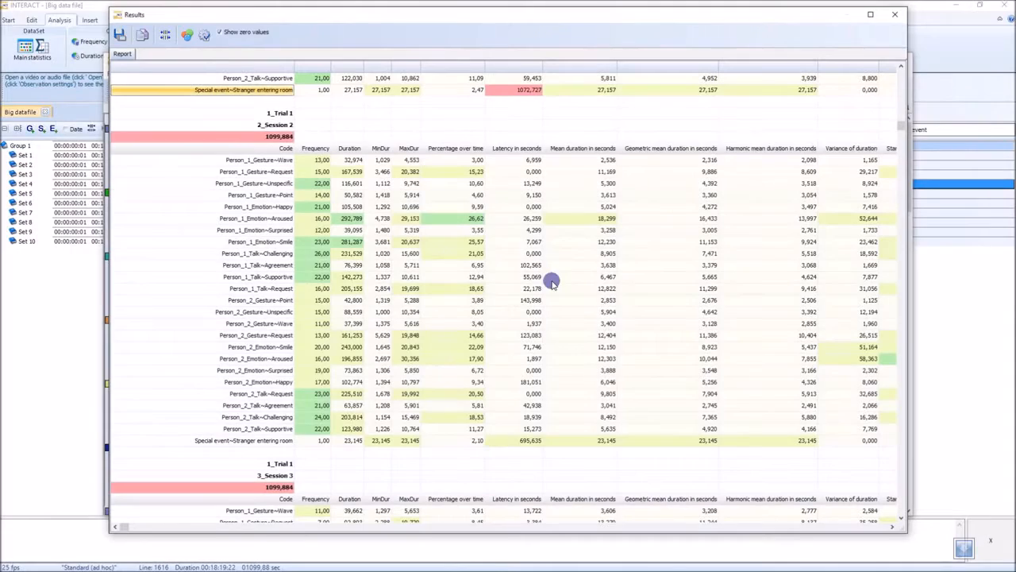
left_click(898, 16)
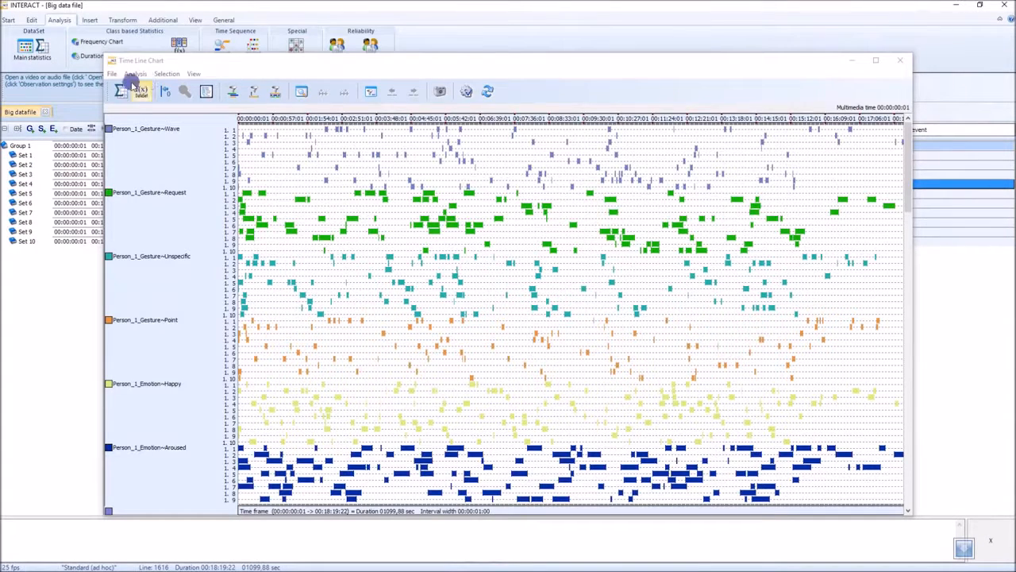
Step: Generate the full statistics for all DataSets from the Time Line Chart and move the results window lower
left_click(121, 91)
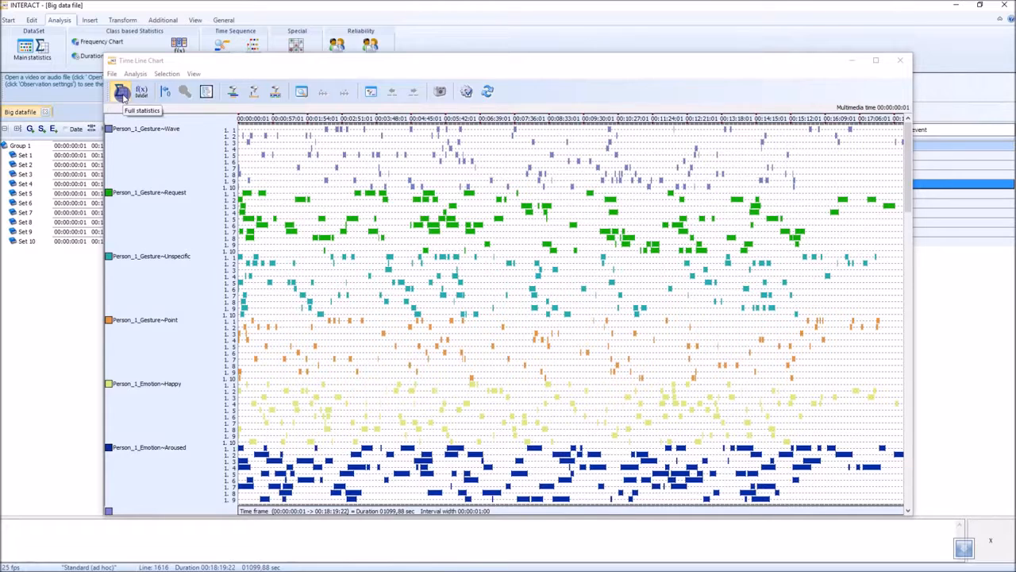
left_click(122, 92)
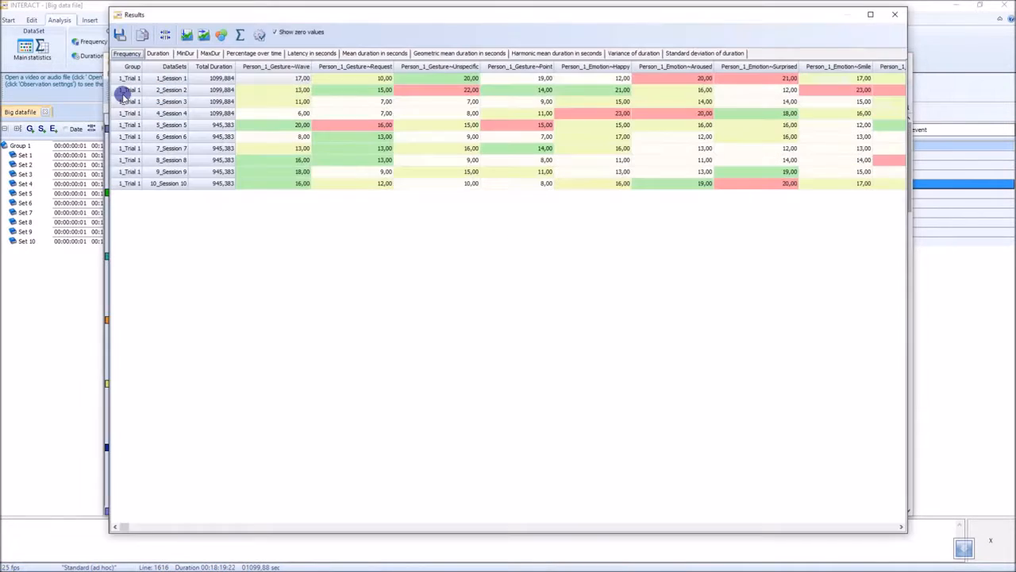
left_click_drag(263, 11, 259, 139)
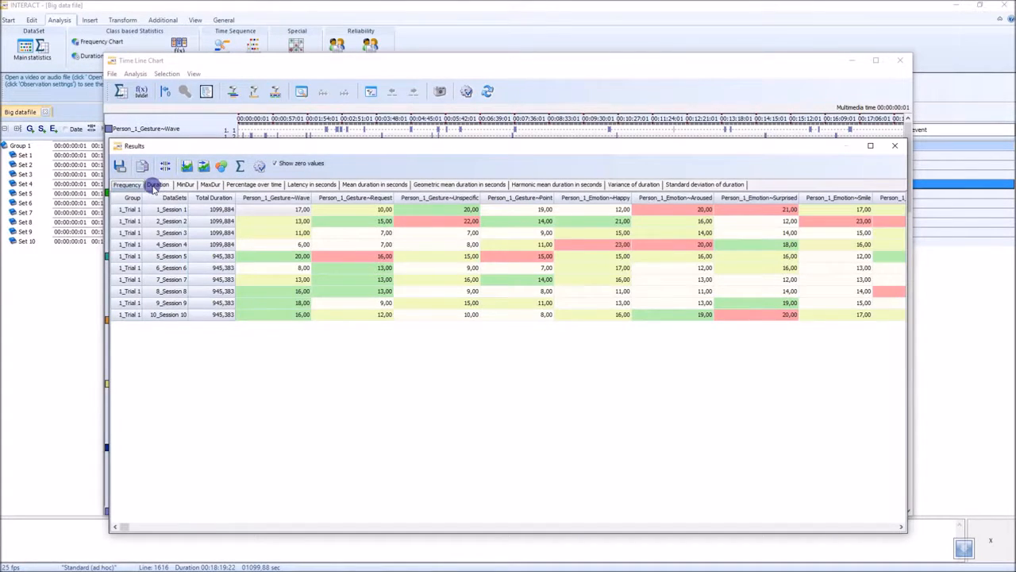
Step: Review the Duration, MinDur, MaxDur, Percentage over time and Latency in seconds tables of the full statistics
left_click(159, 185)
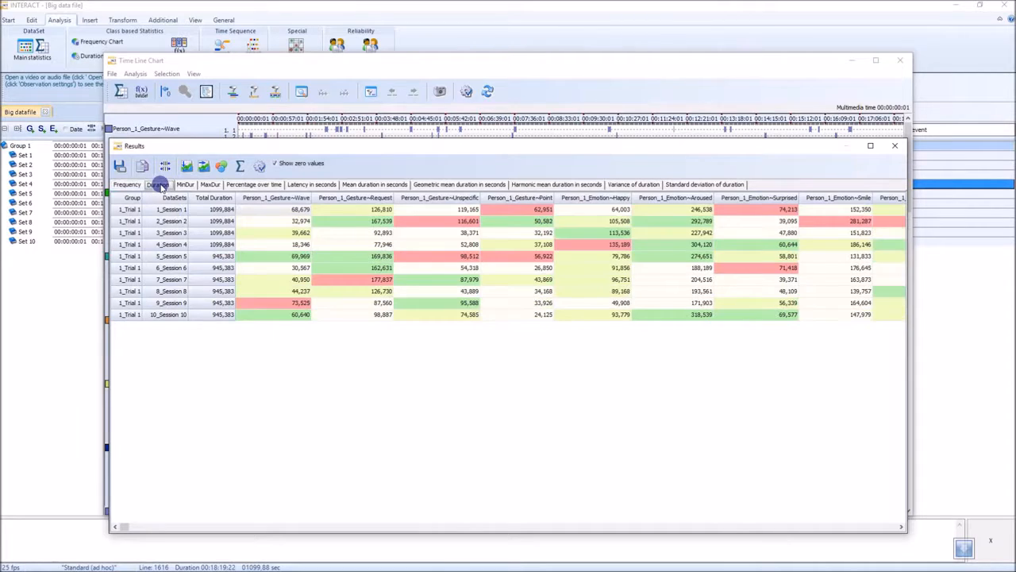
left_click(185, 185)
left_click(210, 184)
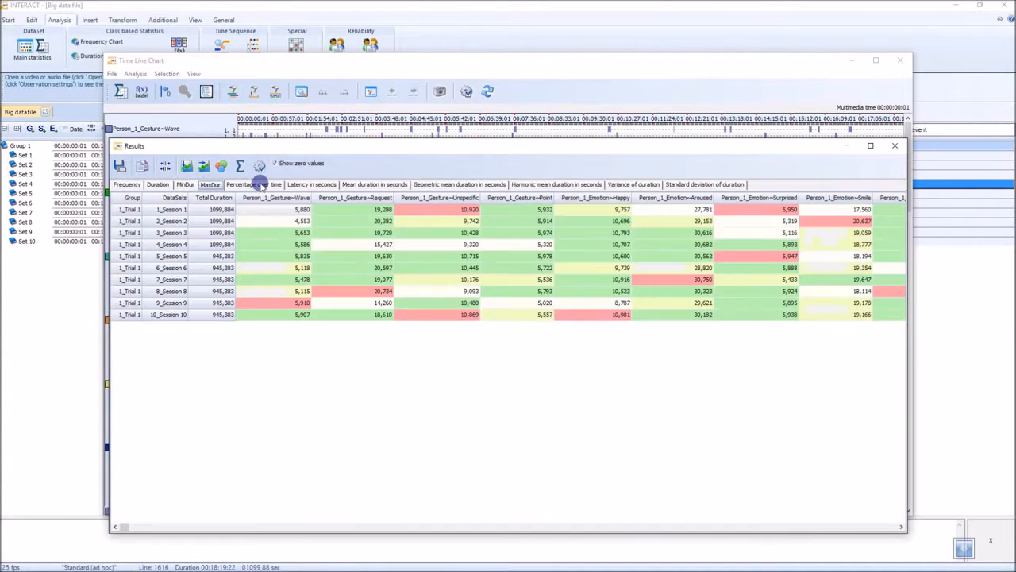
left_click(254, 184)
left_click(304, 185)
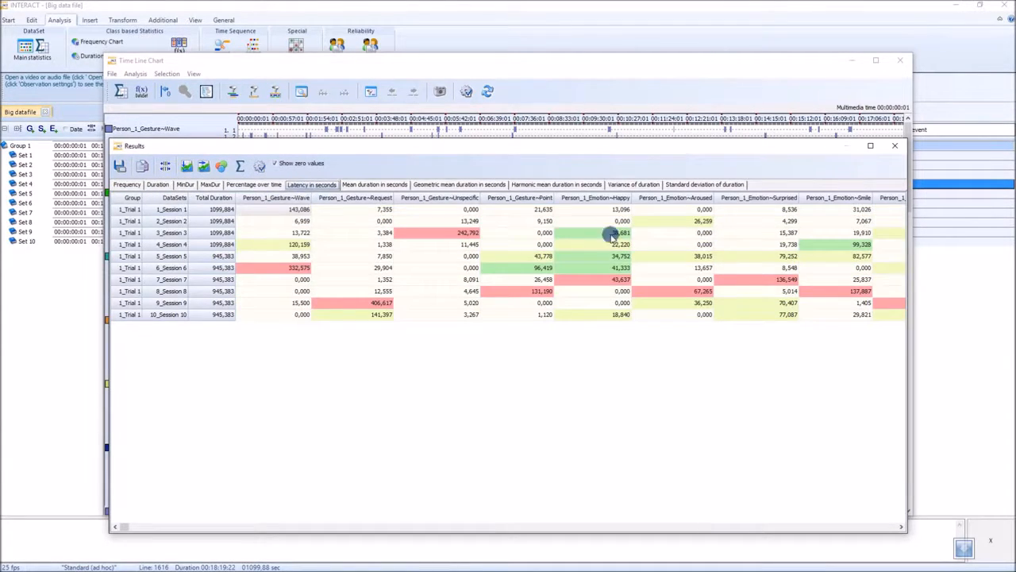
Step: Compare the Percentage over time values of Person_1_Gesture~Point for Session 4, Session 5 and Session 6
left_click(254, 184)
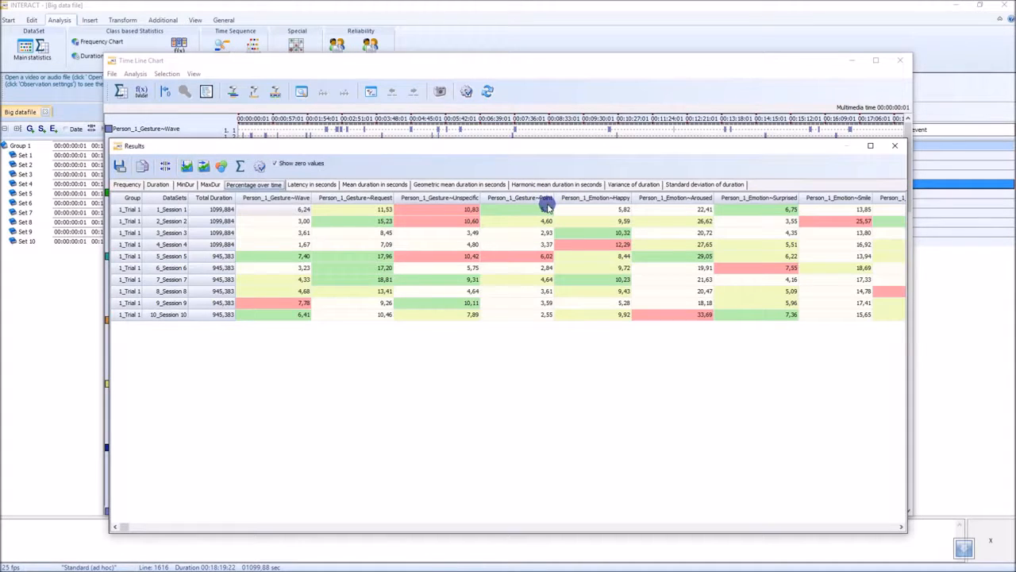
left_click(534, 258)
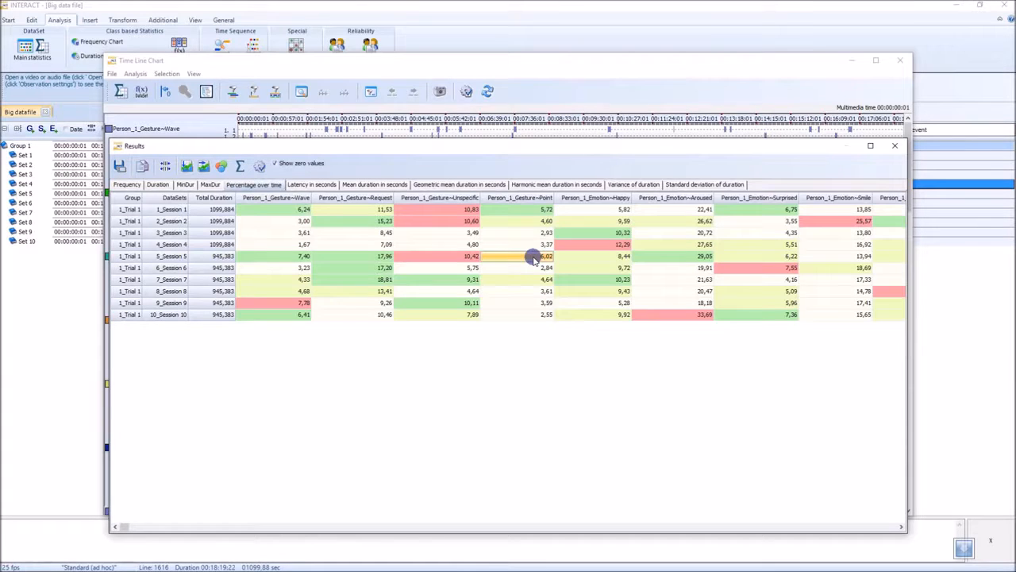
left_click(535, 269)
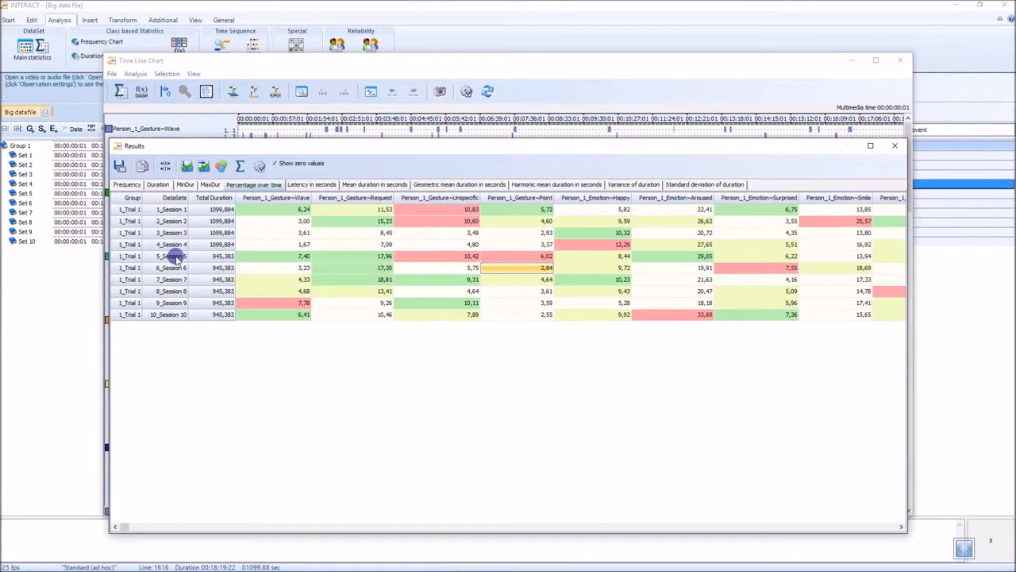
left_click(529, 246)
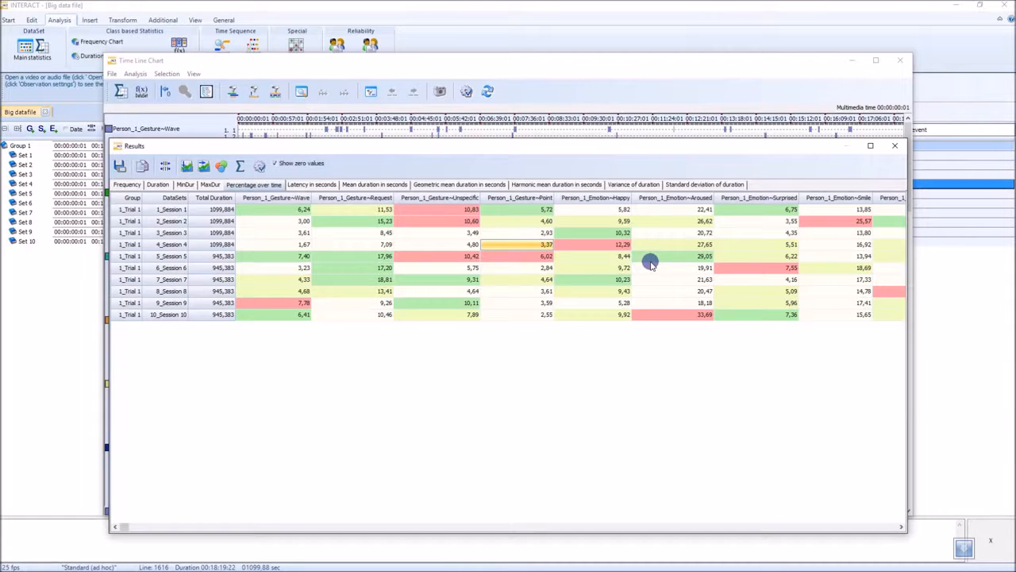
Step: Turn off the color highlighting of the values in the Percentage over time table and inspect the plain cells
left_click(221, 166)
left_click(223, 167)
left_click(223, 166)
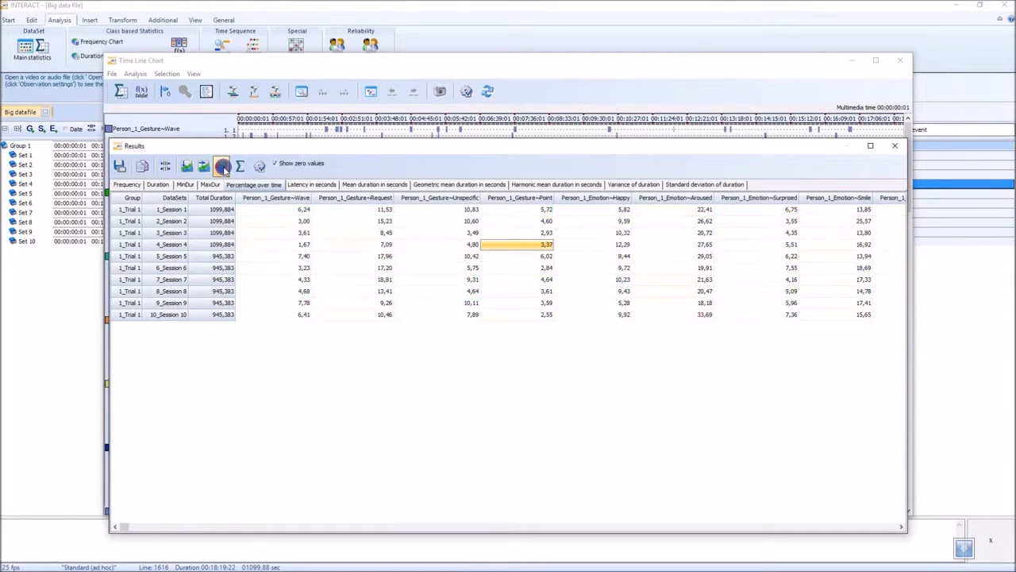
left_click(492, 232)
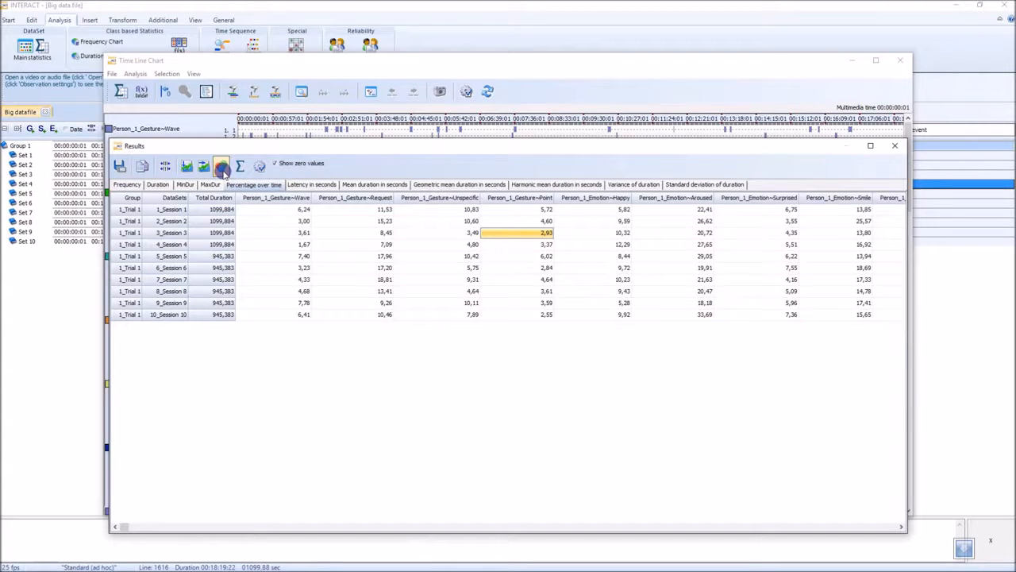
left_click_drag(304, 209, 409, 241)
left_click(410, 257)
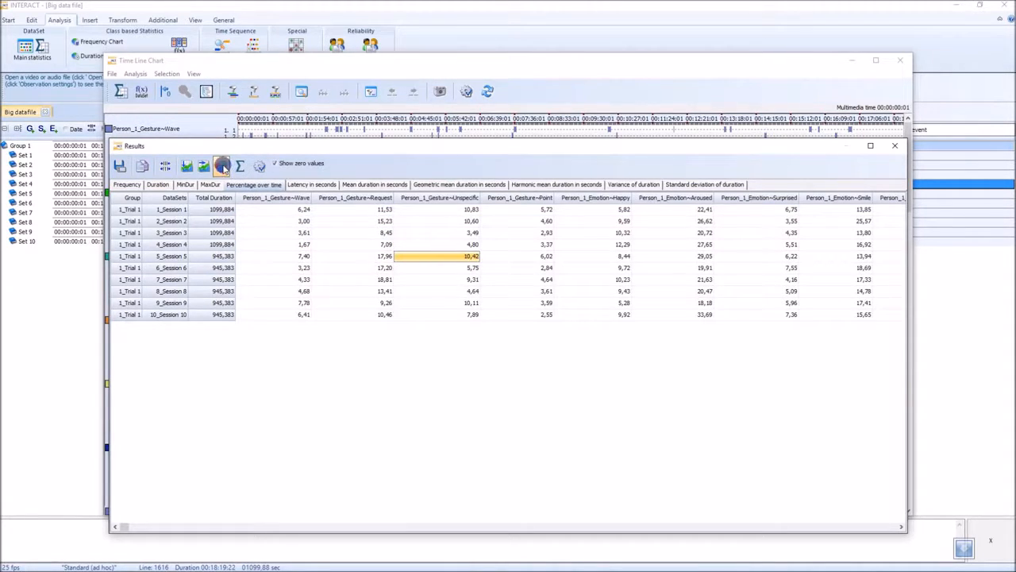
Step: Turn the color highlighting of the Percentage over time values back on
left_click(221, 166)
left_click(223, 168)
left_click(223, 167)
left_click(223, 168)
left_click(221, 166)
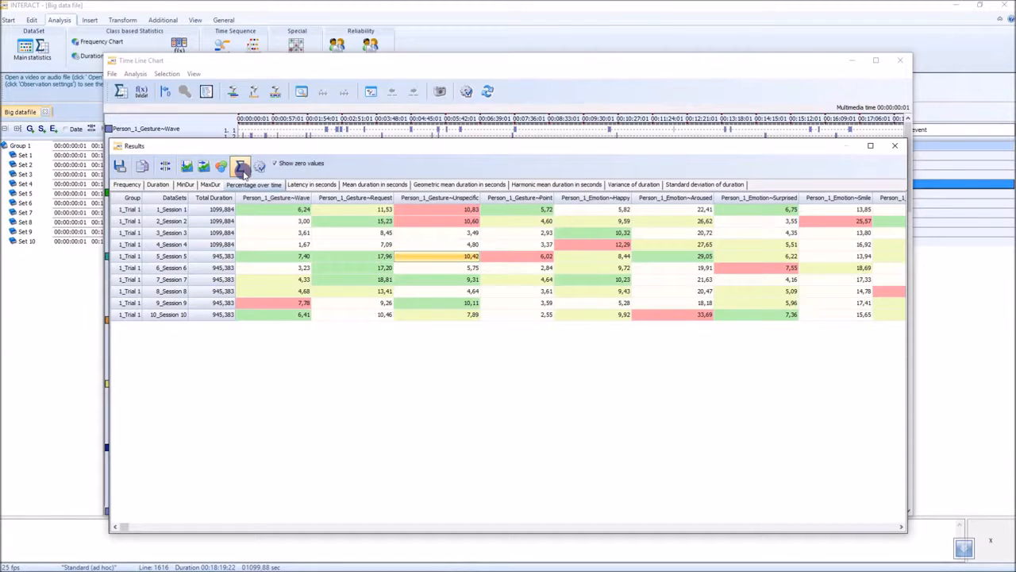
Step: Add the summary statistics rows below the DataSets and inspect the Person_1_Gesture~Unspecific sum and mean in the Frequency table
left_click(241, 166)
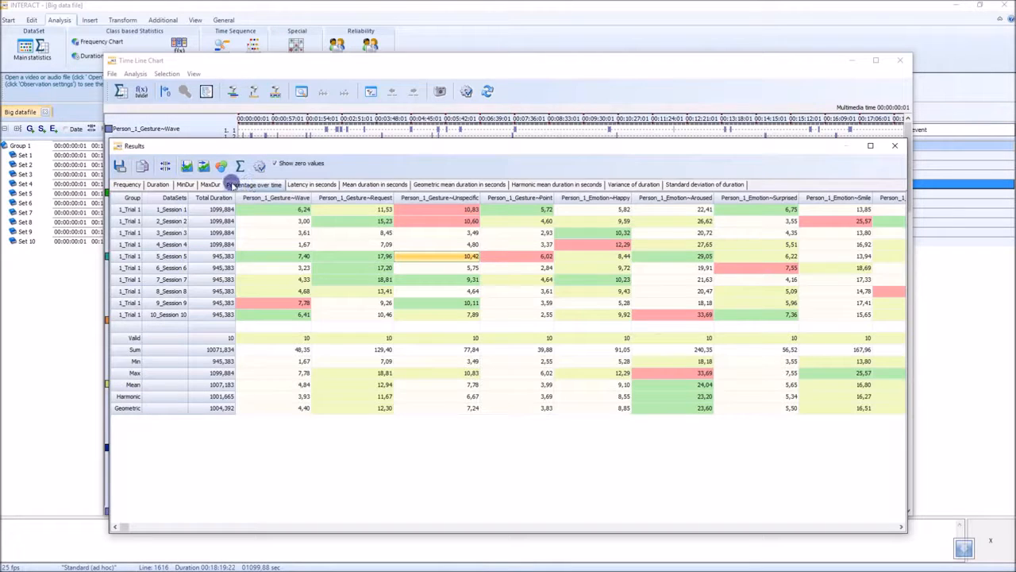
left_click(130, 185)
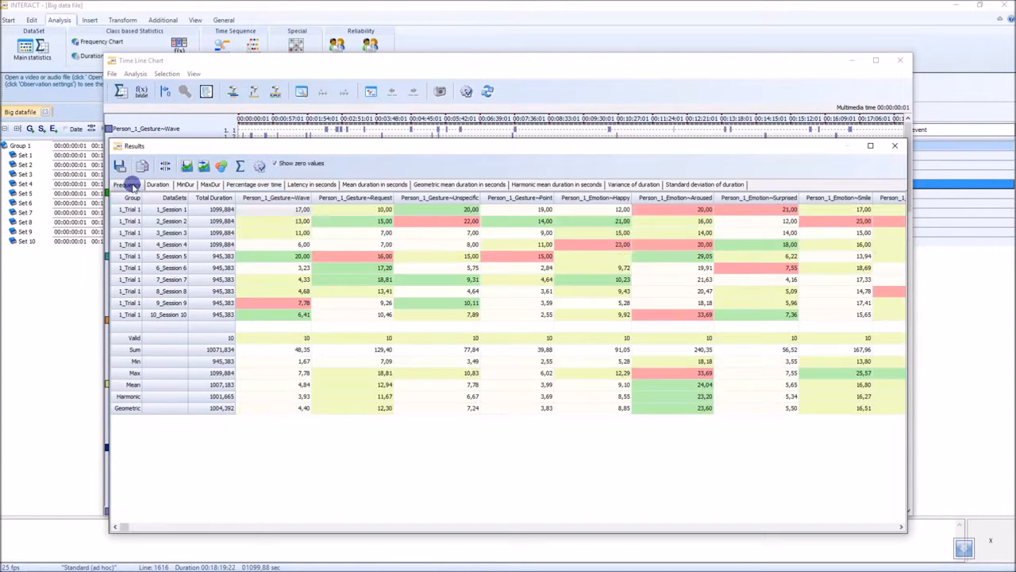
left_click(455, 349)
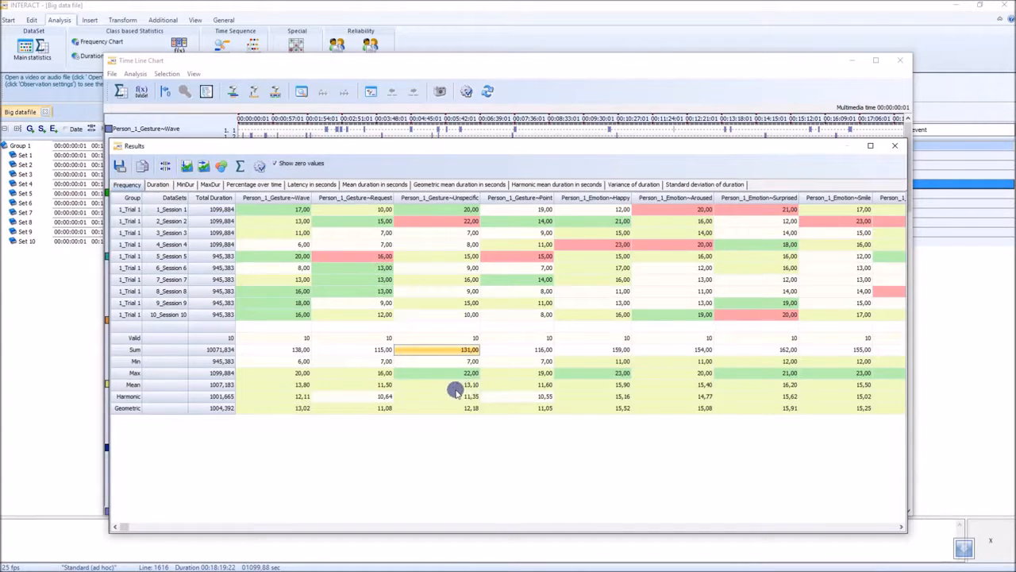
left_click(471, 385)
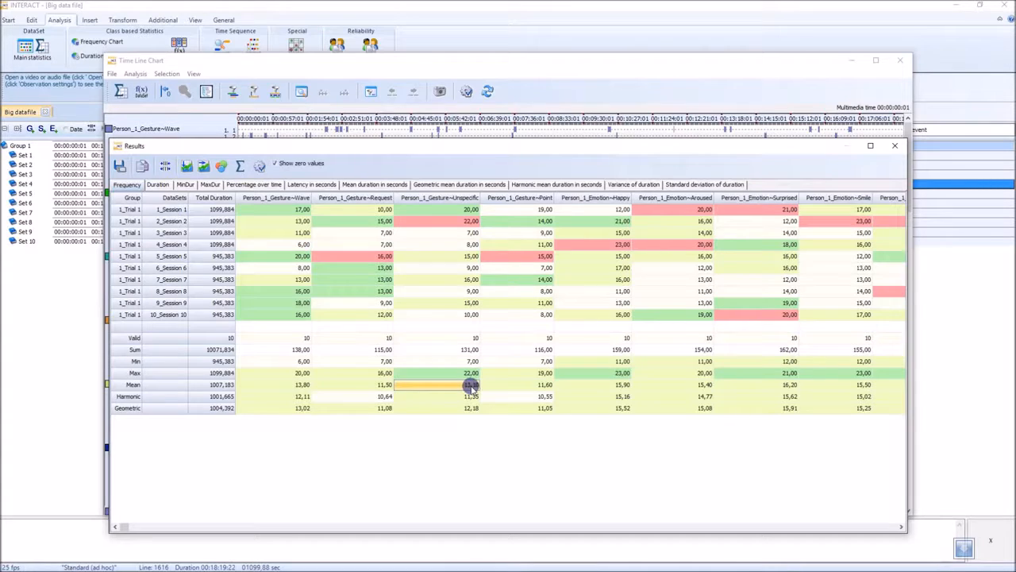
Step: Copy the Frequency table with its summary rows and paste it into a new blank Excel 2013 workbook
left_click(145, 166)
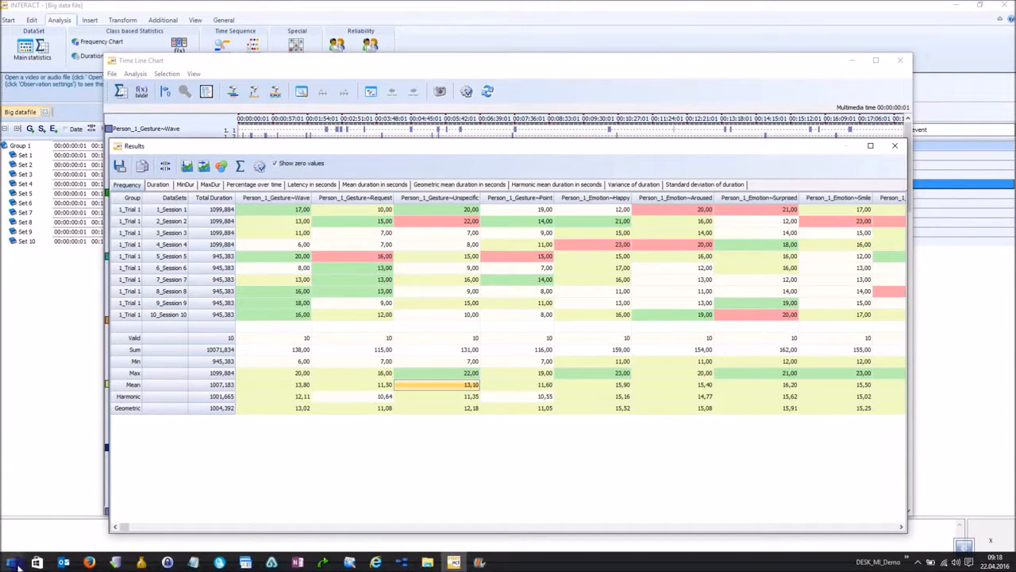
left_click(17, 566)
left_click(384, 380)
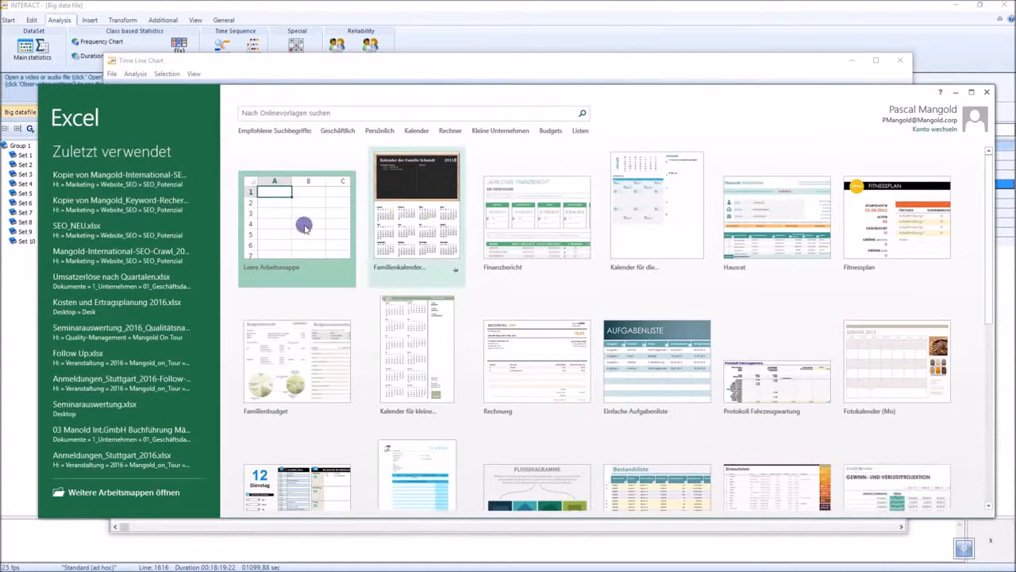
left_click(297, 208)
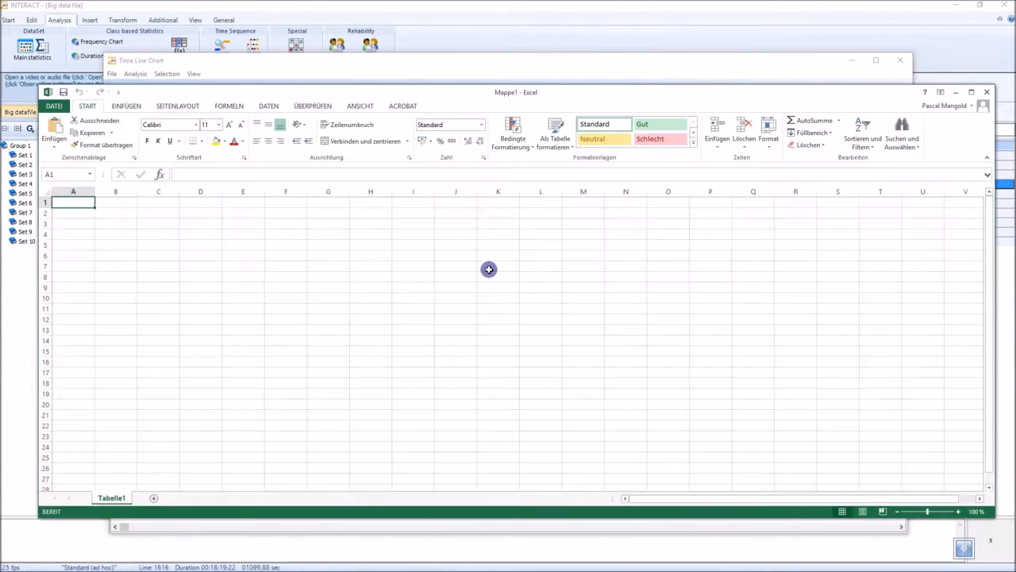
key("ctrl+v")
left_click(548, 425)
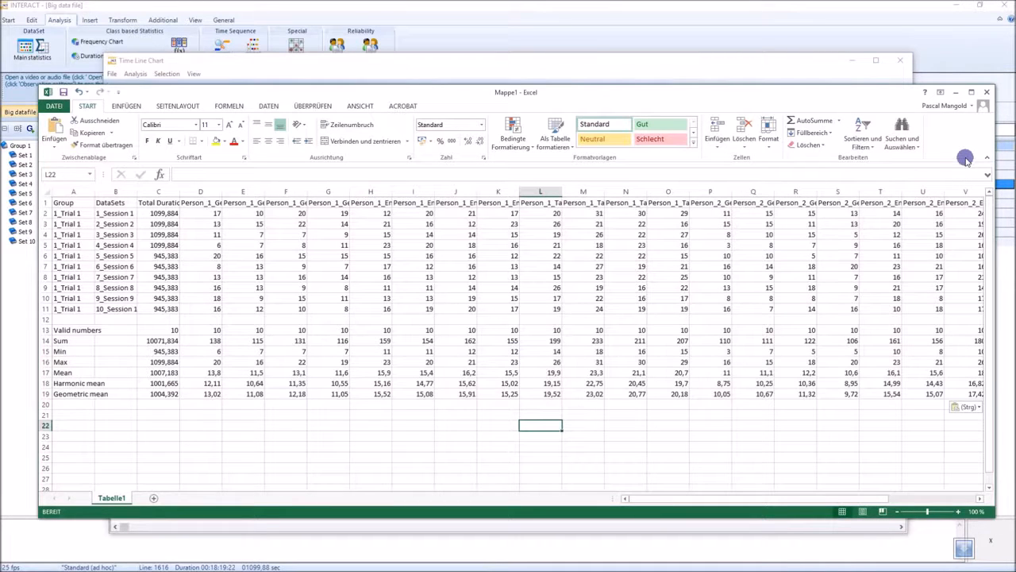
Step: Close the Excel workbook without saving and close the full statistics results in INTERACT
left_click(990, 92)
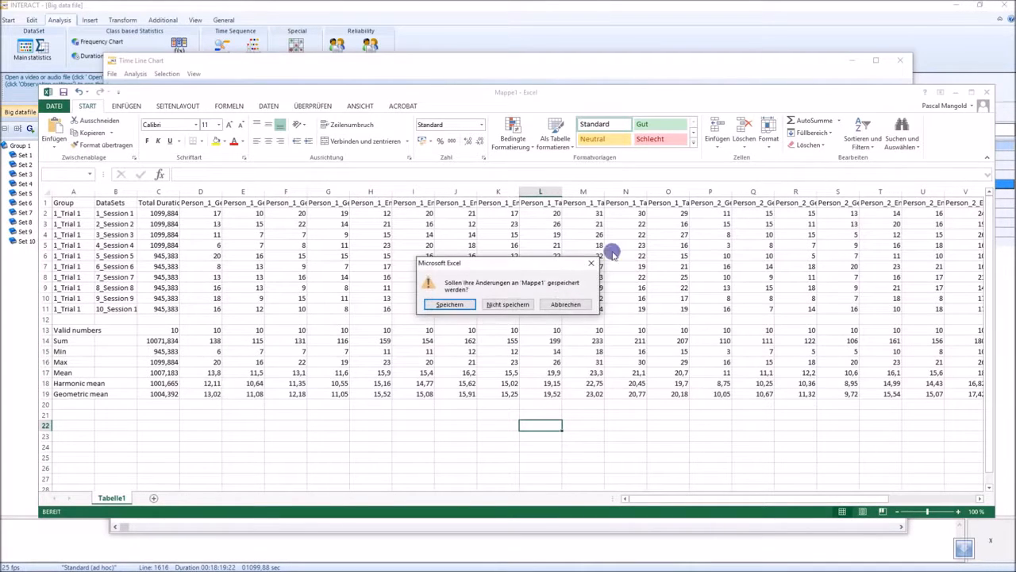
left_click(517, 305)
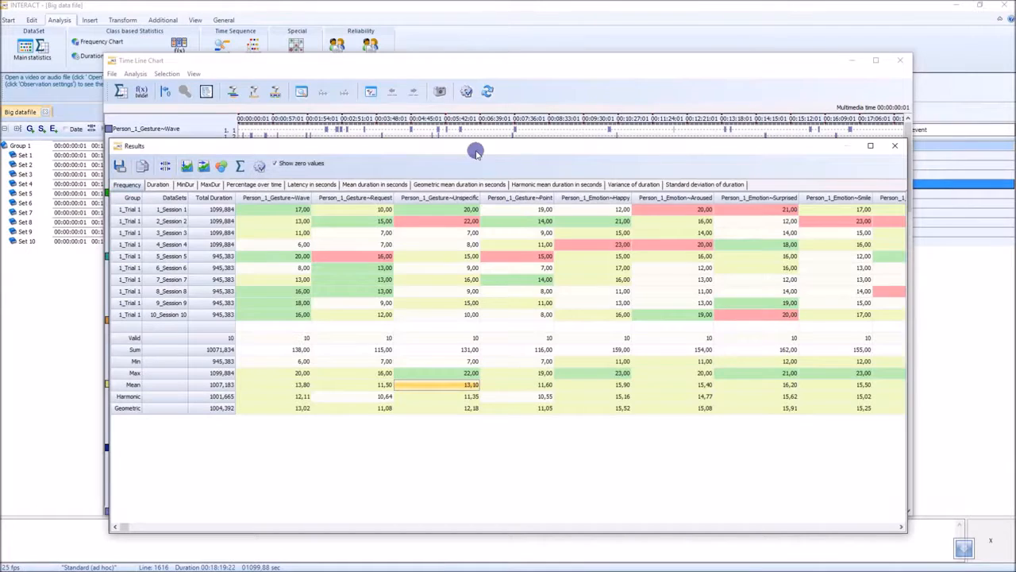
left_click_drag(481, 148, 498, 150)
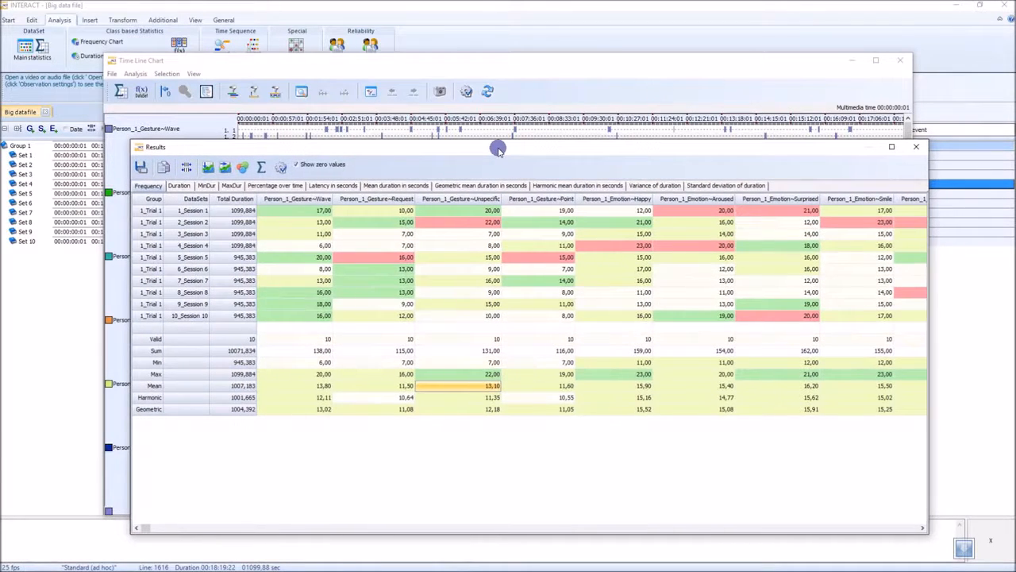
left_click_drag(498, 150, 501, 152)
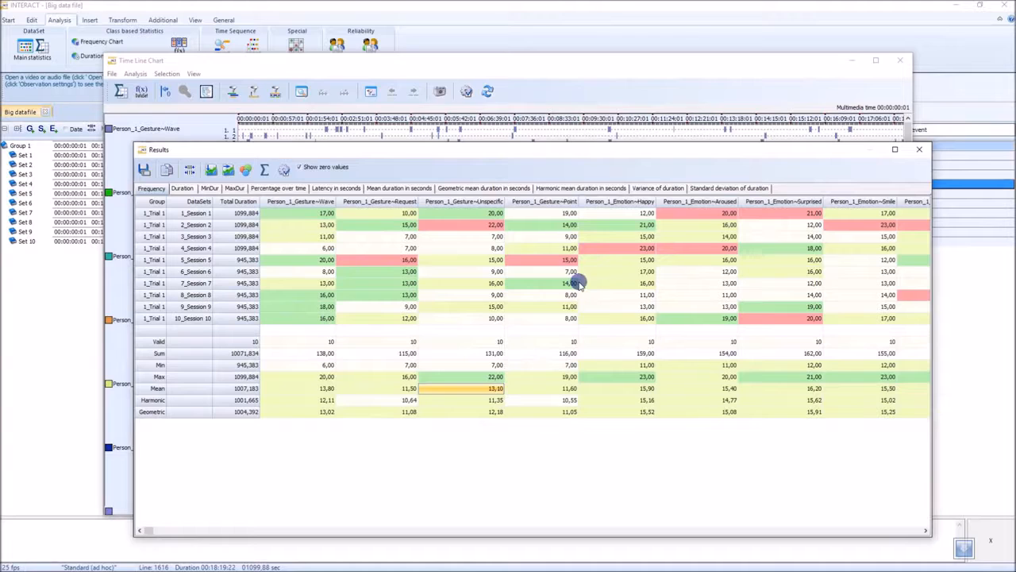
left_click(922, 149)
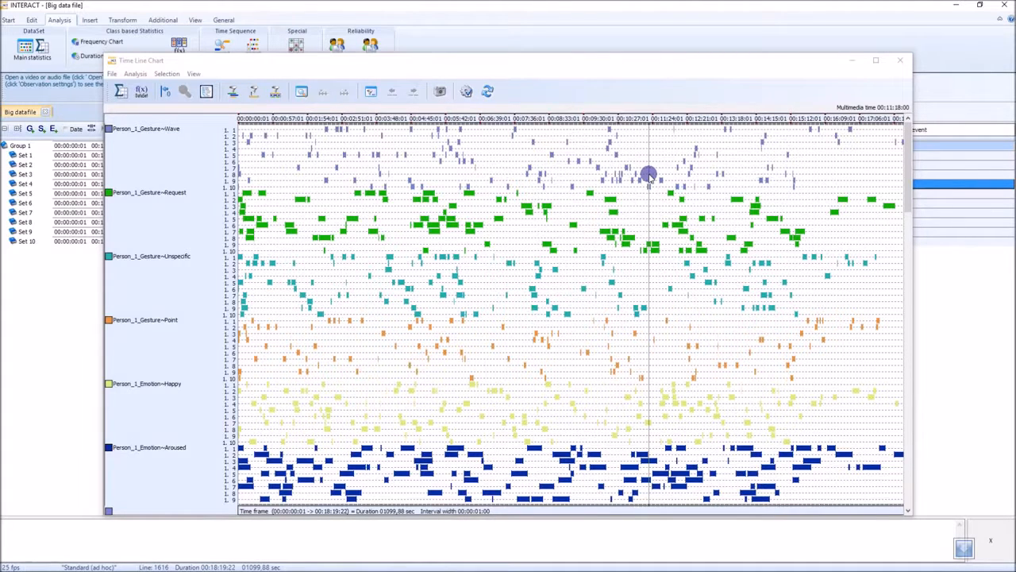
left_click_drag(649, 173, 473, 278)
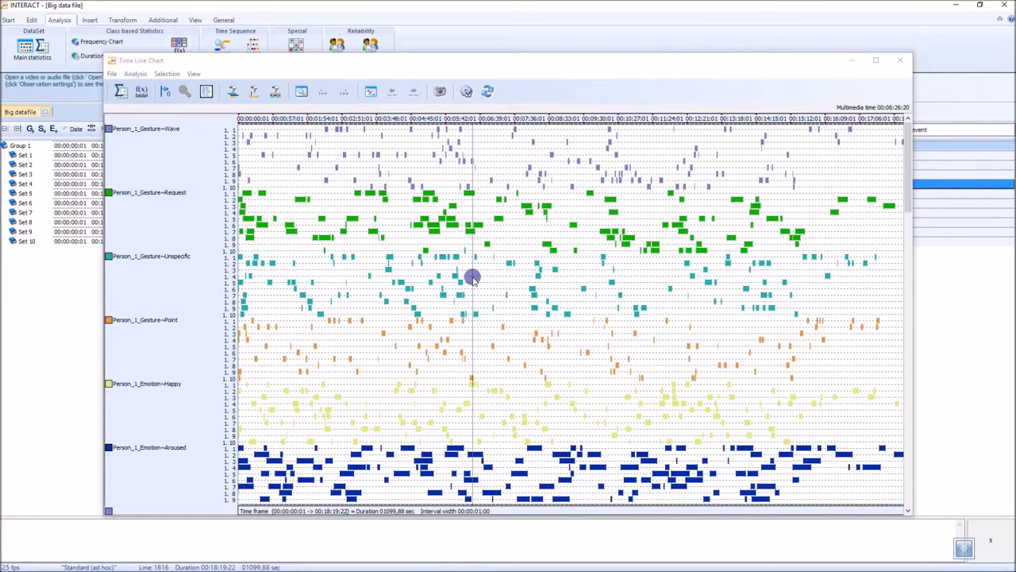
left_click_drag(473, 278, 464, 275)
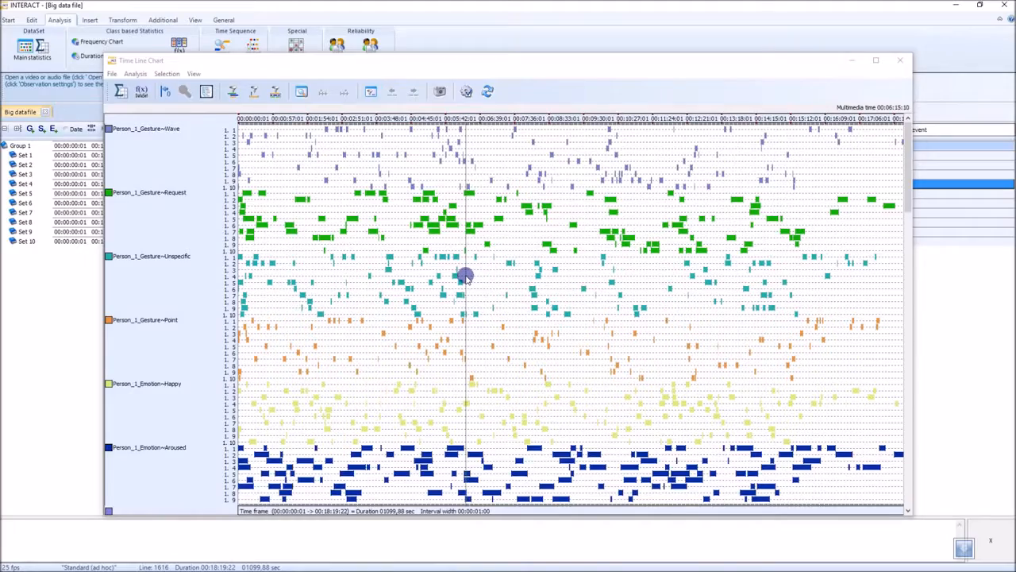